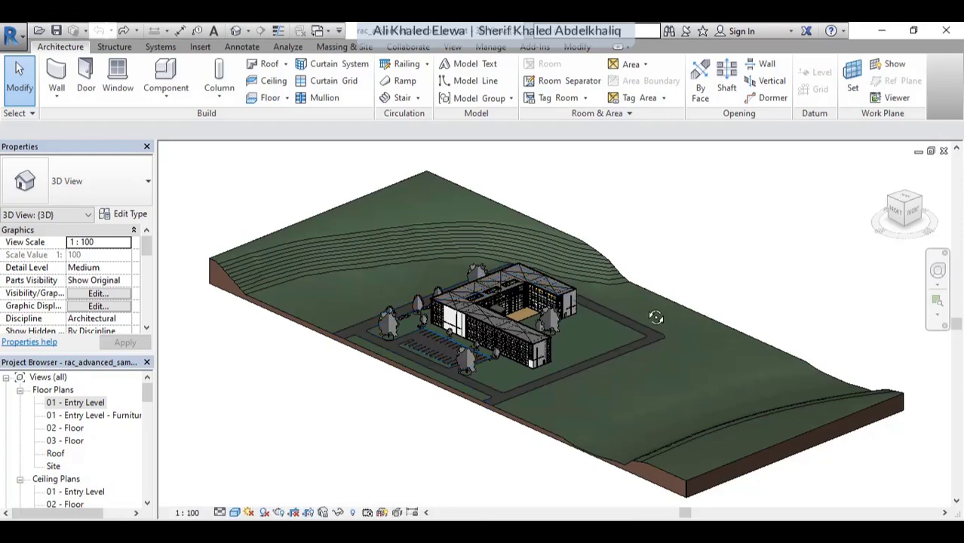
Orbit and zoom the 3D site model to view it from another side
{"action": "mouse_move", "coordinate": [619, 314]}
{"action": "middle_mouse_down", "text": "shift"}
{"action": "mouse_move", "coordinate": [629, 305]}
{"action": "mouse_move", "coordinate": [486, 241]}
{"action": "mouse_move", "coordinate": [506, 224]}
{"action": "mouse_move", "coordinate": [699, 276]}
{"action": "mouse_move", "coordinate": [668, 297]}
{"action": "mouse_move", "coordinate": [377, 293]}
{"action": "middle_mouse_up", "text": "shift"}
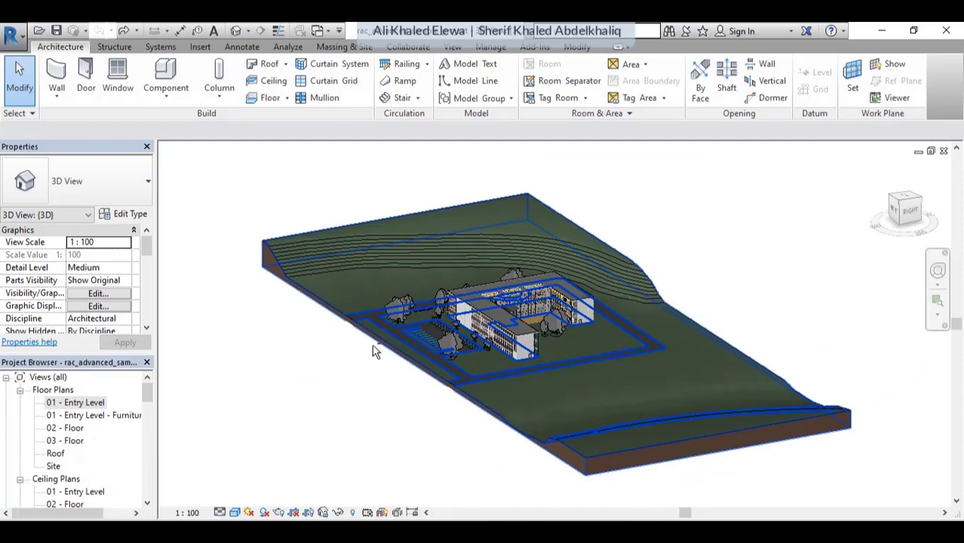
{"action": "middle_click_drag", "start_coordinate": [191, 365], "coordinate": [168, 381], "text": "shift"}
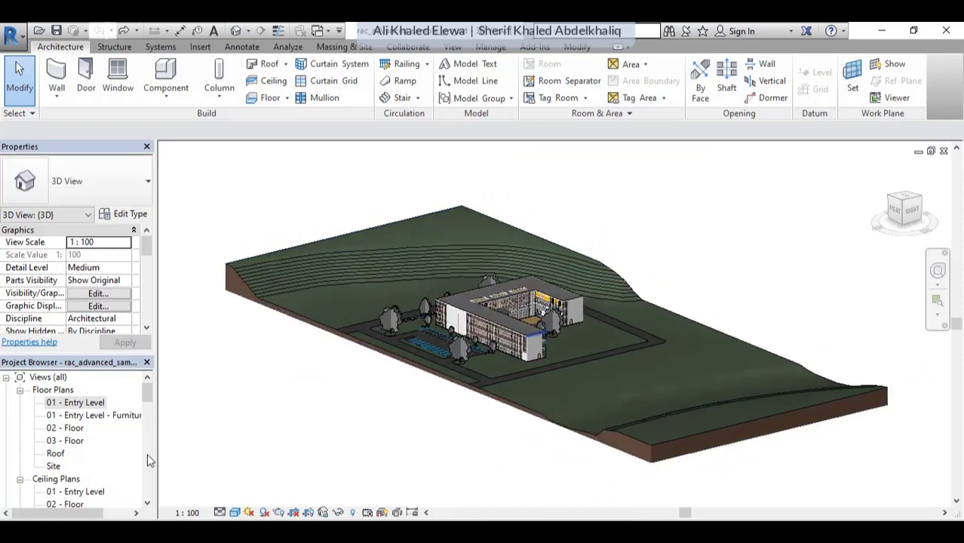
{"action": "left_click_drag", "start_coordinate": [148, 400], "coordinate": [149, 405]}
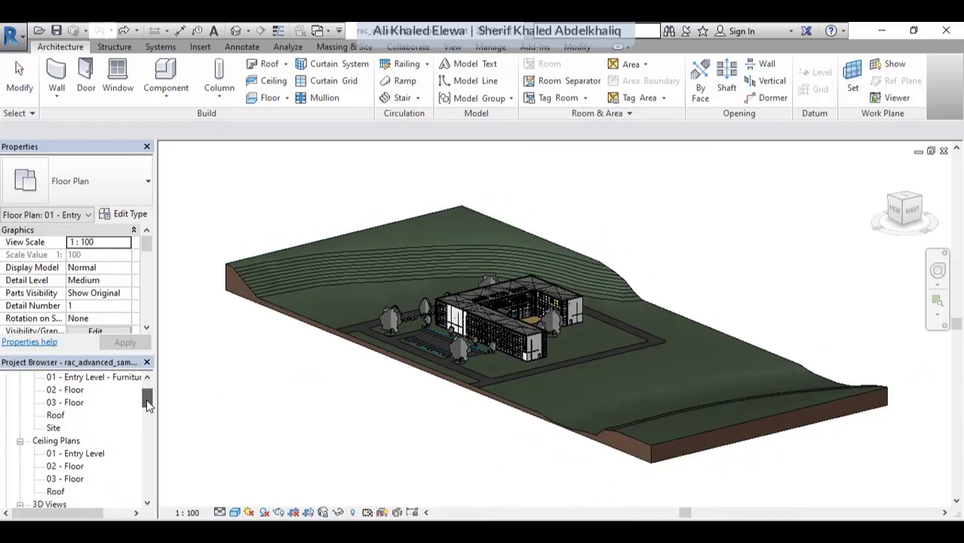
{"action": "scroll", "coordinate": [148, 401], "scroll_direction": "up", "scroll_amount": 1}
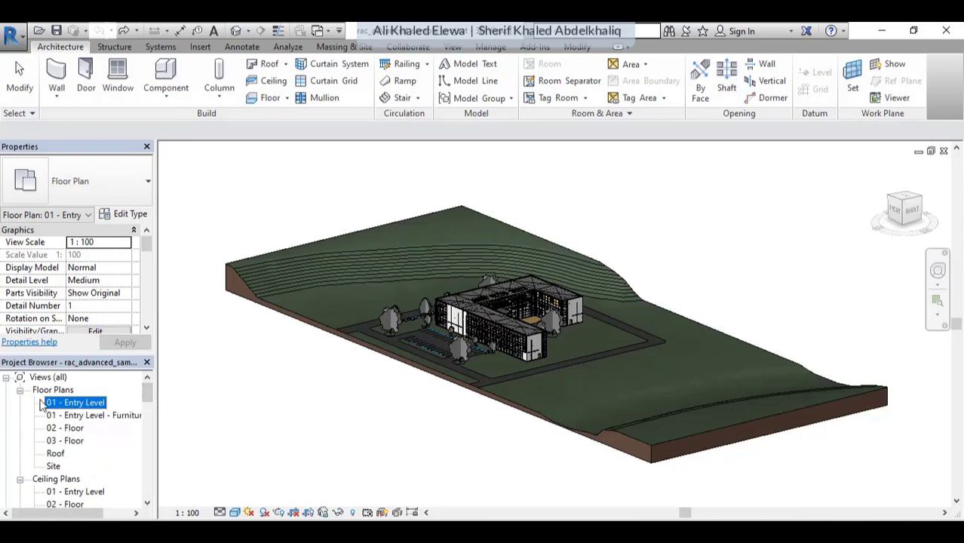
Open the 01 - Entry Level floor plan and zoom in on it
{"action": "double_click", "coordinate": [81, 404]}
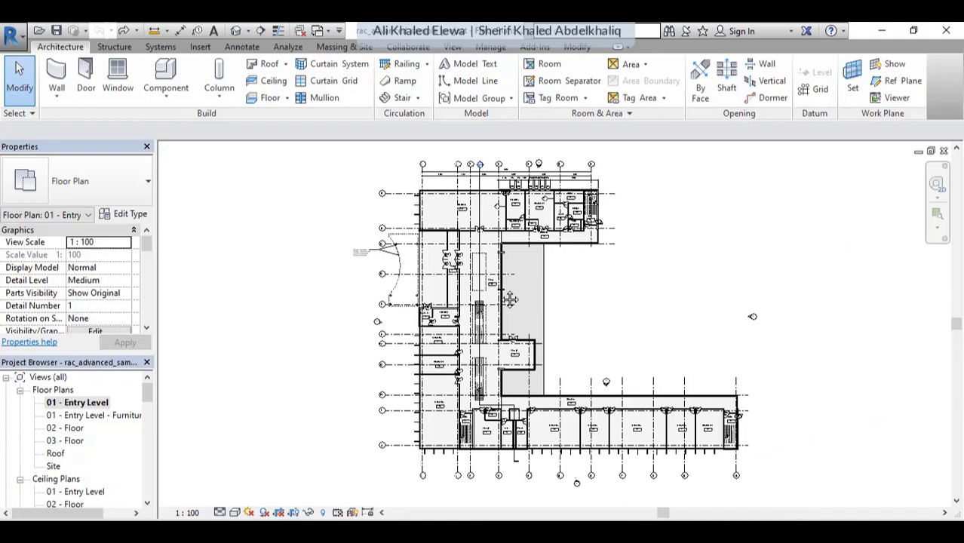
{"action": "scroll", "coordinate": [511, 299], "scroll_direction": "up", "scroll_amount": 1}
{"action": "scroll", "coordinate": [511, 299], "scroll_direction": "up", "scroll_amount": 1}
{"action": "scroll", "coordinate": [511, 299], "scroll_direction": "up", "scroll_amount": 1}
{"action": "scroll", "coordinate": [511, 299], "scroll_direction": "up", "scroll_amount": 1}
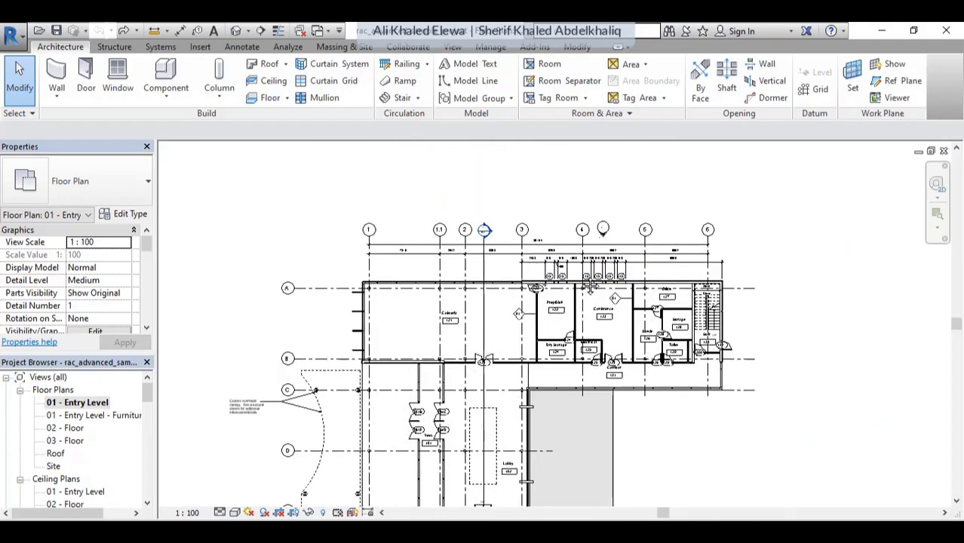
{"action": "scroll", "coordinate": [593, 286], "scroll_direction": "up", "scroll_amount": 1}
{"action": "scroll", "coordinate": [592, 287], "scroll_direction": "up", "scroll_amount": 2}
{"action": "scroll", "coordinate": [617, 326], "scroll_direction": "down", "scroll_amount": 4}
{"action": "scroll", "coordinate": [617, 326], "scroll_direction": "down", "scroll_amount": 1}
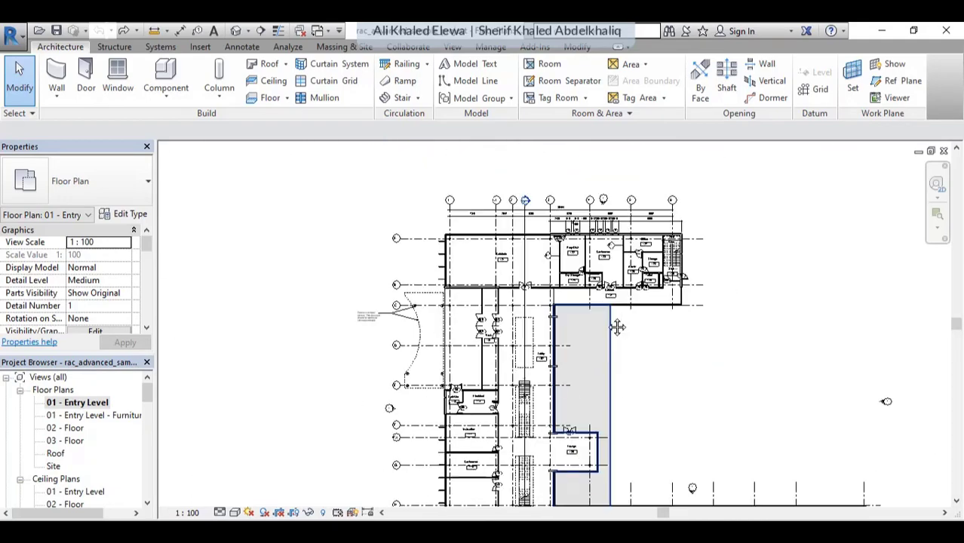
Pan and zoom along the rooms of the plan's lower wing
{"action": "middle_click_drag", "start_coordinate": [613, 347], "coordinate": [599, 168]}
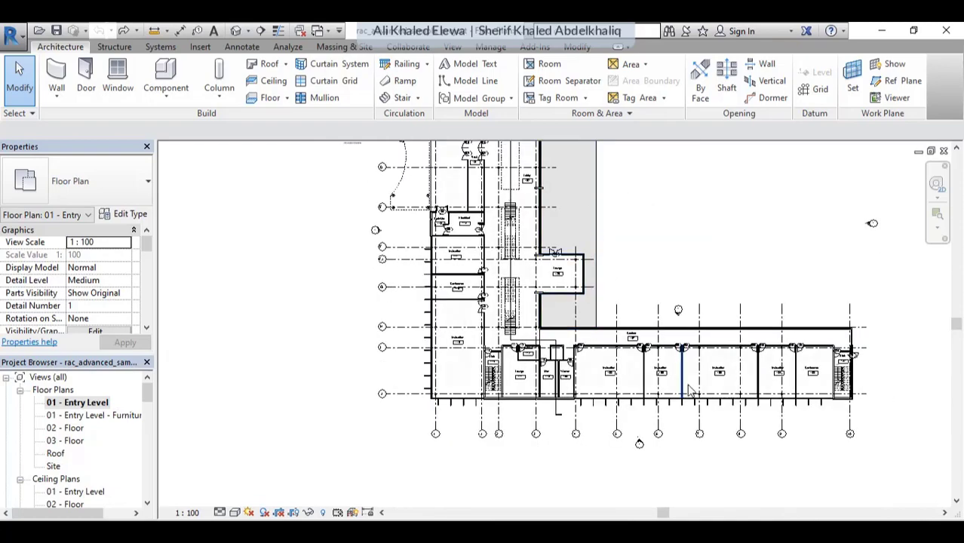
{"action": "scroll", "coordinate": [689, 390], "scroll_direction": "up", "scroll_amount": 3}
{"action": "middle_click_drag", "start_coordinate": [889, 383], "coordinate": [854, 339]}
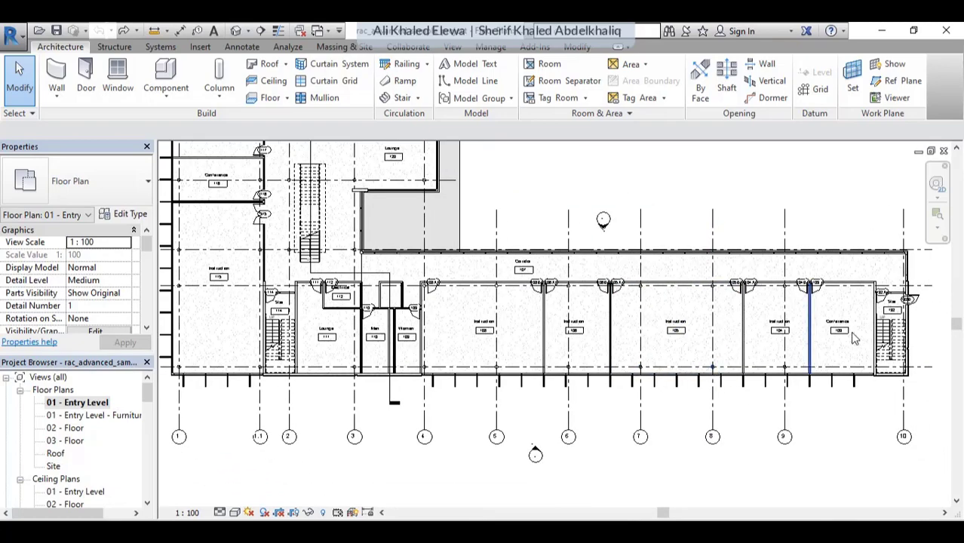
{"action": "scroll", "coordinate": [854, 339], "scroll_direction": "up", "scroll_amount": 1}
{"action": "scroll", "coordinate": [823, 274], "scroll_direction": "down", "scroll_amount": 1}
{"action": "scroll", "coordinate": [777, 317], "scroll_direction": "down", "scroll_amount": 1}
{"action": "scroll", "coordinate": [702, 310], "scroll_direction": "down", "scroll_amount": 1}
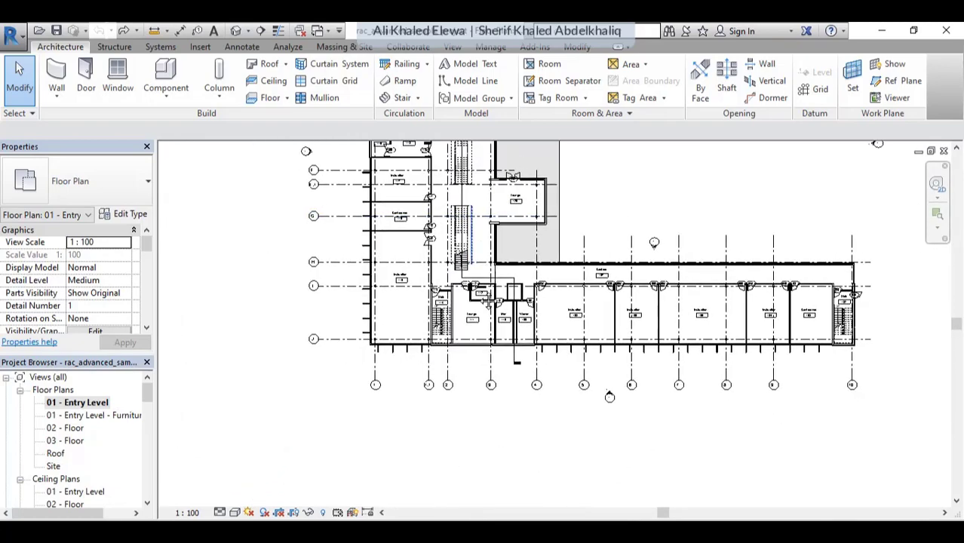
Pan back up to inspect the plan's upper wing
{"action": "middle_click_drag", "start_coordinate": [609, 302], "coordinate": [615, 468]}
{"action": "middle_click_drag", "start_coordinate": [755, 189], "coordinate": [769, 423]}
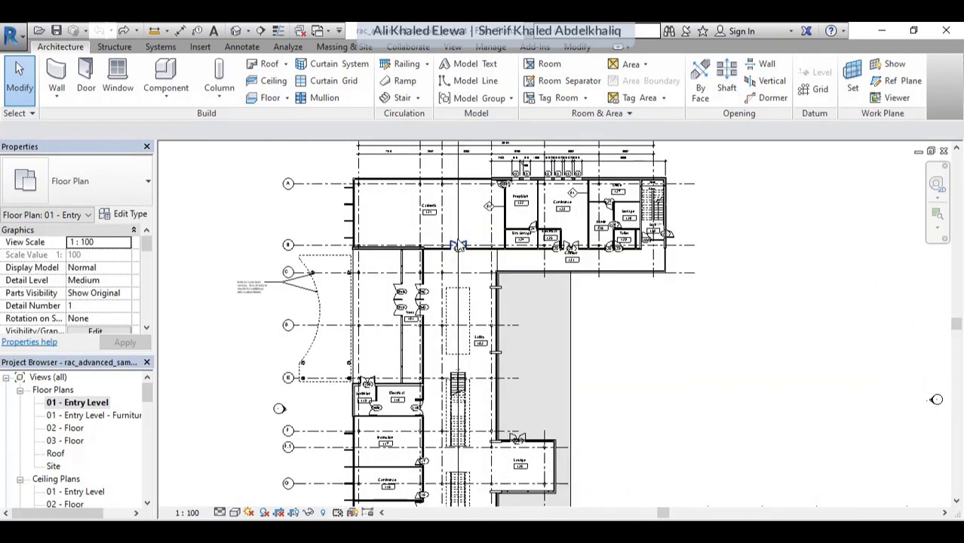
{"action": "scroll", "coordinate": [458, 245], "scroll_direction": "up", "scroll_amount": 1}
{"action": "middle_click_drag", "start_coordinate": [458, 246], "coordinate": [458, 257]}
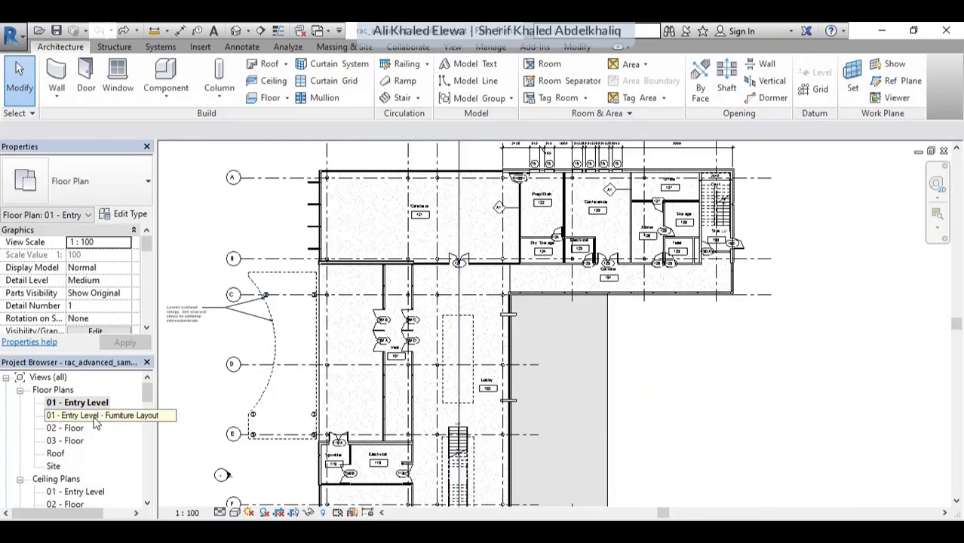
{"action": "left_click", "coordinate": [96, 416]}
Open 01 - Entry Level - Furniture Layout and zoom in on the furnished plan
{"action": "double_click", "coordinate": [95, 416]}
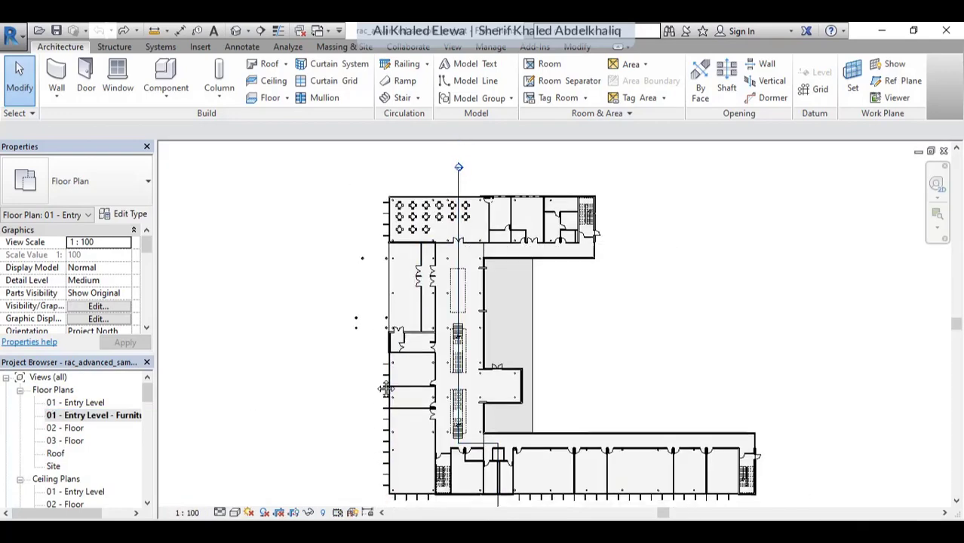
{"action": "middle_click_drag", "start_coordinate": [285, 508], "coordinate": [294, 417]}
{"action": "scroll", "coordinate": [475, 350], "scroll_direction": "up", "scroll_amount": 2}
{"action": "scroll", "coordinate": [578, 452], "scroll_direction": "up", "scroll_amount": 3}
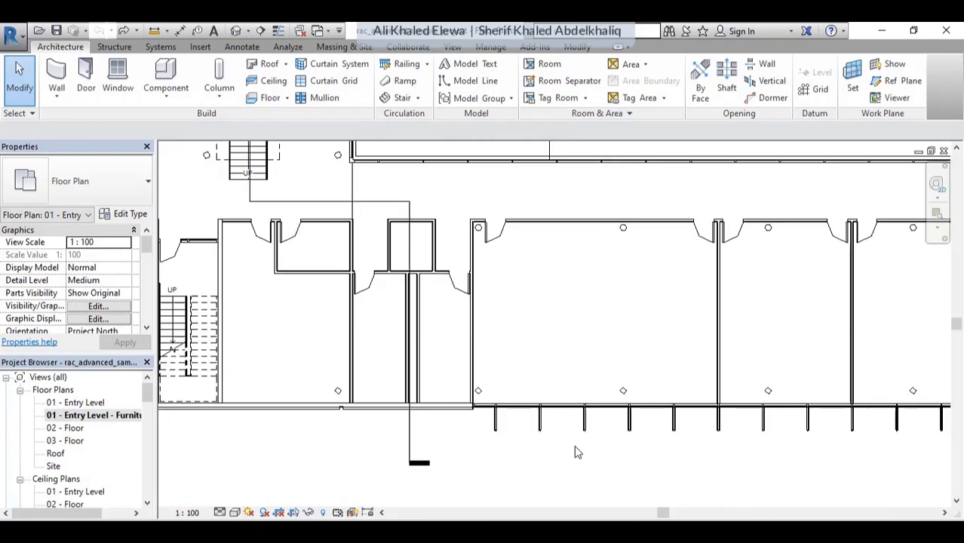
{"action": "scroll", "coordinate": [568, 434], "scroll_direction": "up", "scroll_amount": 2}
{"action": "scroll", "coordinate": [568, 435], "scroll_direction": "down", "scroll_amount": 2}
{"action": "scroll", "coordinate": [566, 431], "scroll_direction": "down", "scroll_amount": 2}
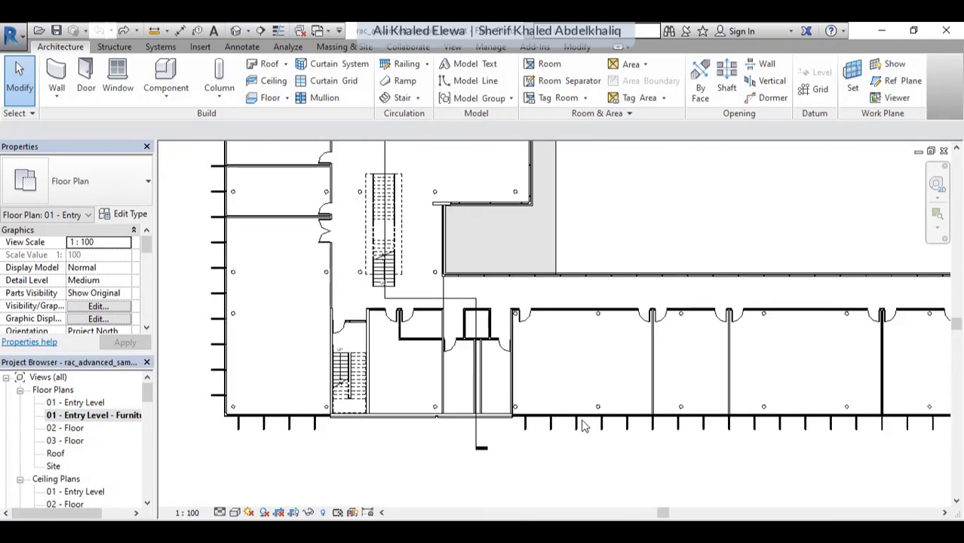
{"action": "scroll", "coordinate": [581, 423], "scroll_direction": "down", "scroll_amount": 2}
{"action": "scroll", "coordinate": [717, 415], "scroll_direction": "up", "scroll_amount": 2}
{"action": "scroll", "coordinate": [717, 415], "scroll_direction": "up", "scroll_amount": 2}
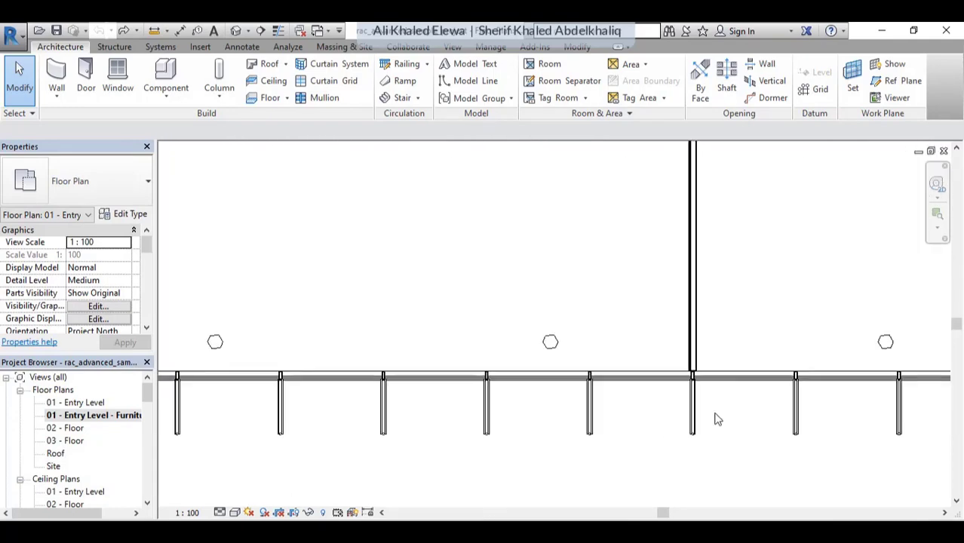
{"action": "scroll", "coordinate": [716, 416], "scroll_direction": "up", "scroll_amount": 1}
Pan along the corridor walls and mullions to the left corridor and stairs
{"action": "middle_click_drag", "start_coordinate": [717, 416], "coordinate": [441, 432]}
{"action": "scroll", "coordinate": [635, 323], "scroll_direction": "down", "scroll_amount": 3}
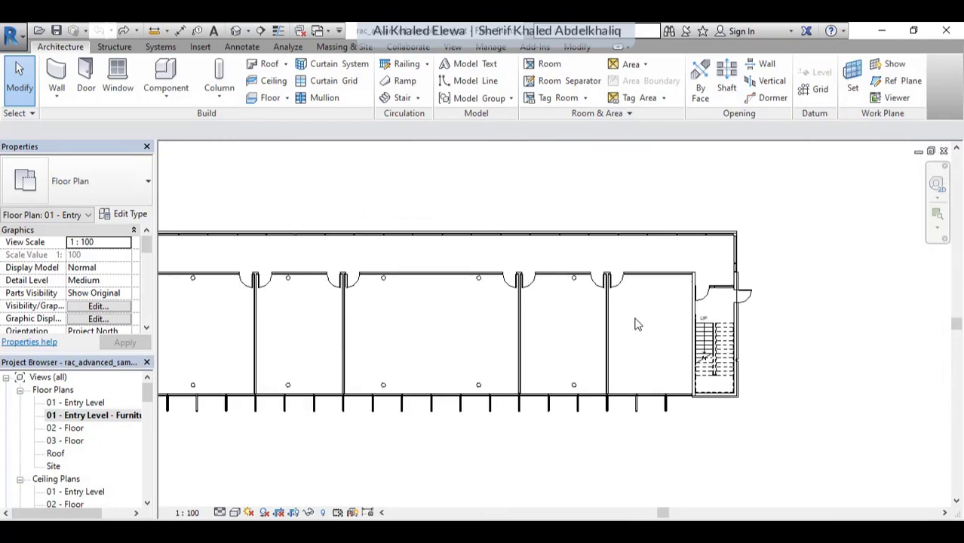
{"action": "scroll", "coordinate": [754, 366], "scroll_direction": "up", "scroll_amount": 1}
{"action": "scroll", "coordinate": [387, 235], "scroll_direction": "up", "scroll_amount": 2}
{"action": "middle_click_drag", "start_coordinate": [387, 235], "coordinate": [642, 265]}
{"action": "scroll", "coordinate": [513, 256], "scroll_direction": "down", "scroll_amount": 1}
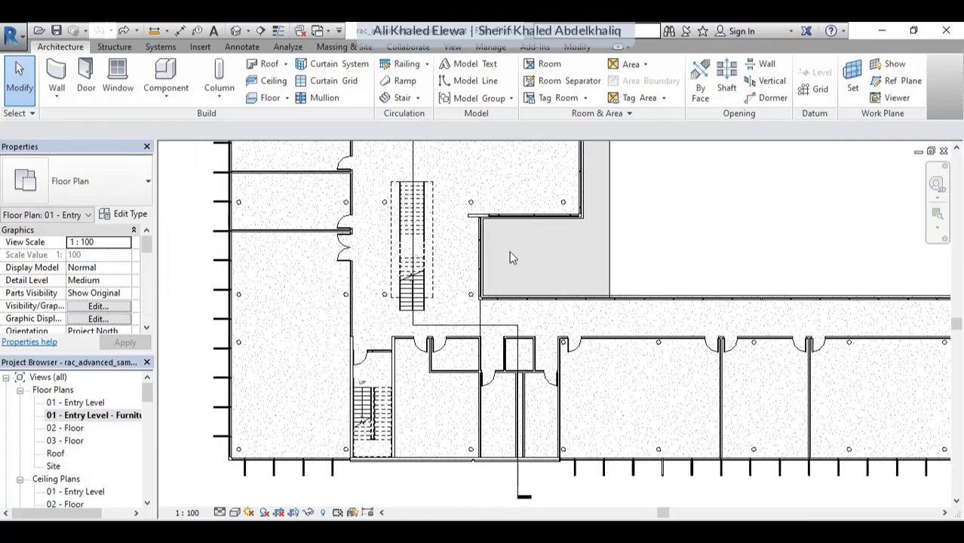
Show the gray courtyard room, then zoom out to the whole L-shaped building
{"action": "mouse_move", "coordinate": [371, 200]}
{"action": "middle_mouse_down"}
{"action": "mouse_move", "coordinate": [358, 315]}
{"action": "mouse_move", "coordinate": [315, 209]}
{"action": "middle_mouse_up"}
{"action": "scroll", "coordinate": [315, 209], "scroll_direction": "down", "scroll_amount": 2}
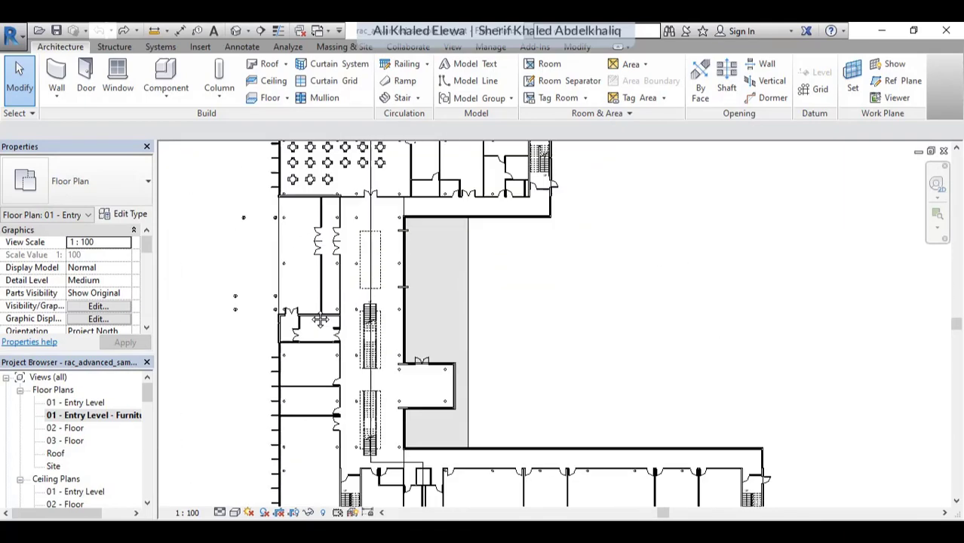
{"action": "scroll", "coordinate": [317, 213], "scroll_direction": "up", "scroll_amount": 3}
{"action": "scroll", "coordinate": [315, 210], "scroll_direction": "down", "scroll_amount": 2}
{"action": "scroll", "coordinate": [317, 197], "scroll_direction": "down", "scroll_amount": 1}
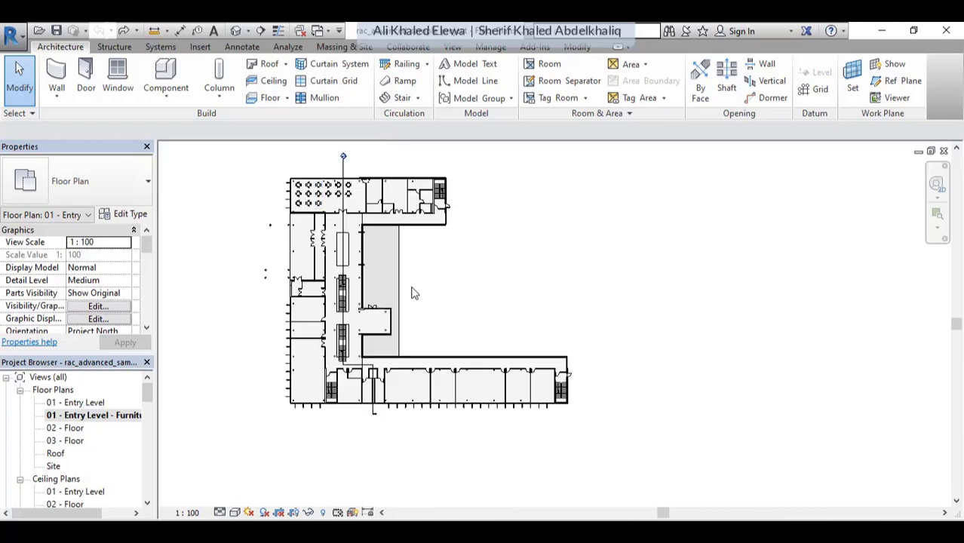
{"action": "scroll", "coordinate": [414, 290], "scroll_direction": "down", "scroll_amount": 1}
{"action": "middle_click_drag", "start_coordinate": [342, 373], "coordinate": [312, 368]}
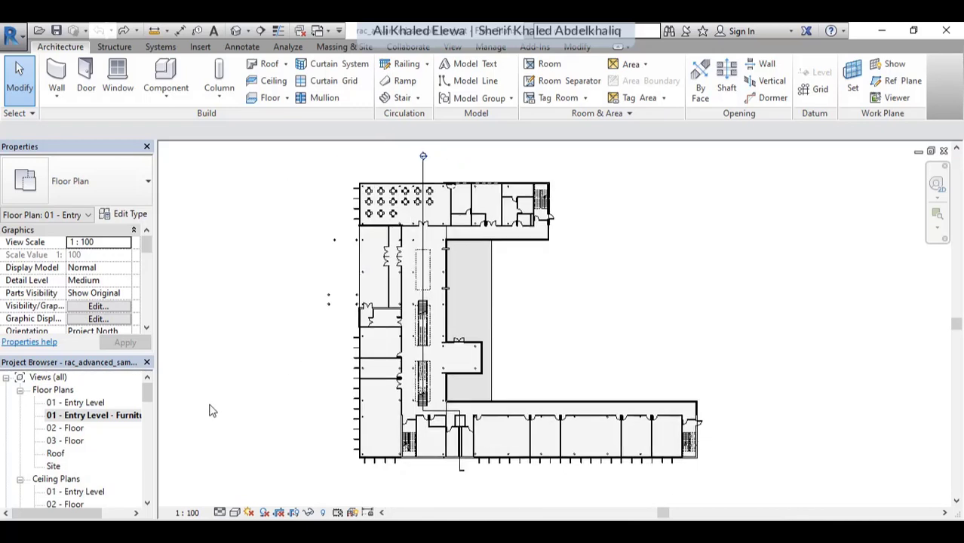
View the 02 - Floor plan, then open the Roof floor plan
{"action": "double_click", "coordinate": [71, 429]}
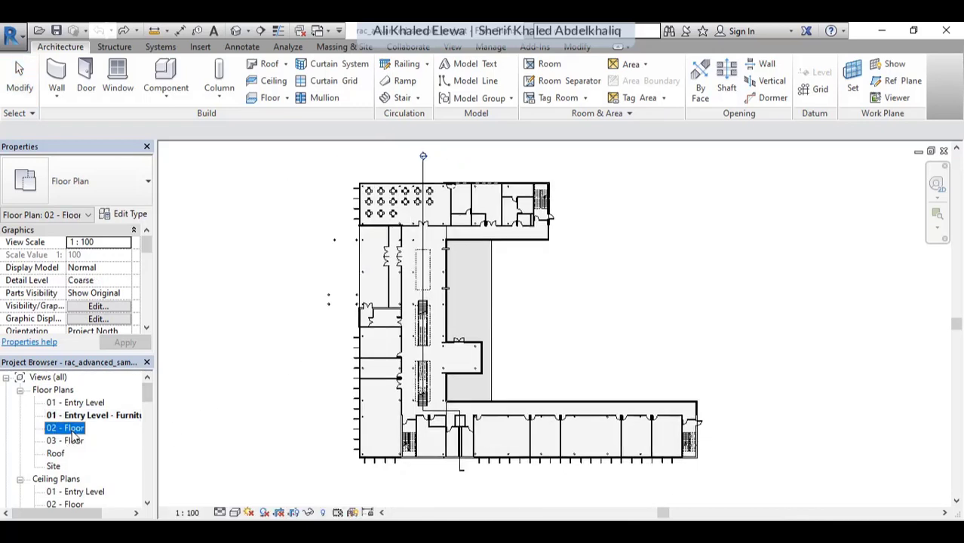
{"action": "left_click", "coordinate": [57, 454]}
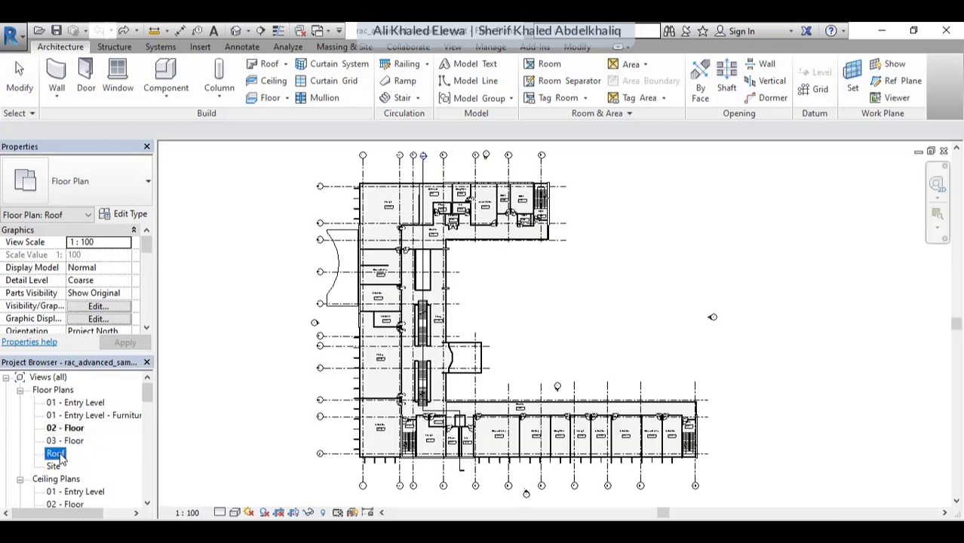
{"action": "double_click", "coordinate": [57, 454]}
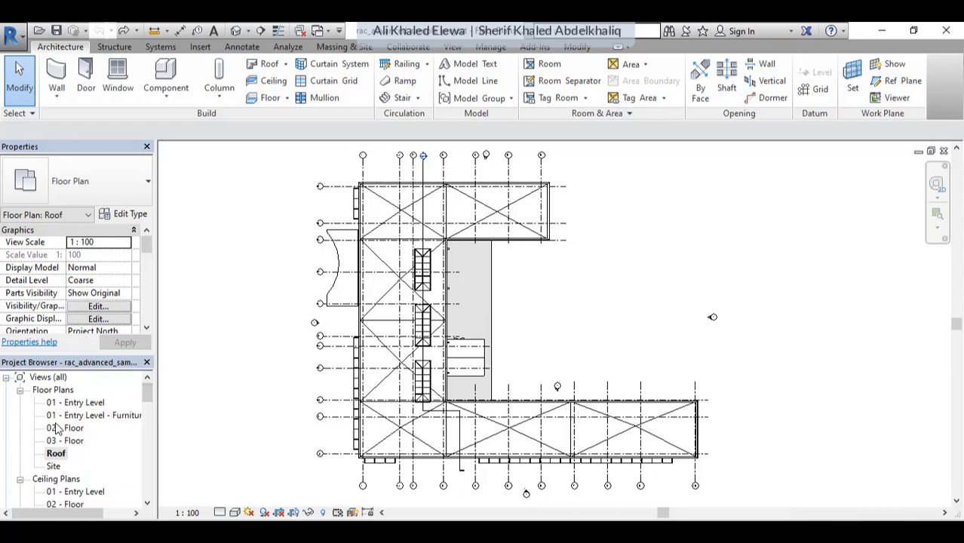
{"action": "left_click", "coordinate": [53, 467]}
Open the Site floor plan and look over its visual style options
{"action": "double_click", "coordinate": [55, 467]}
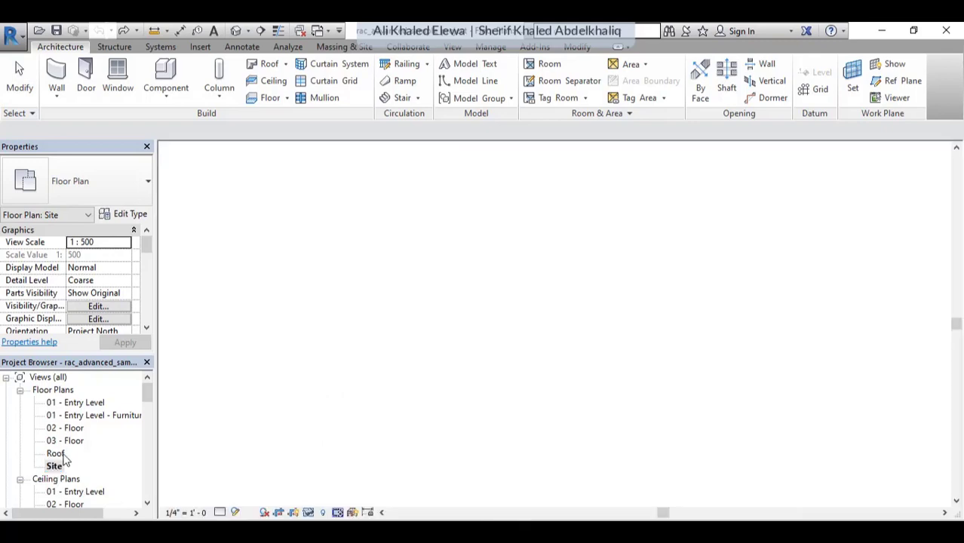
{"action": "scroll", "coordinate": [463, 304], "scroll_direction": "down", "scroll_amount": 2}
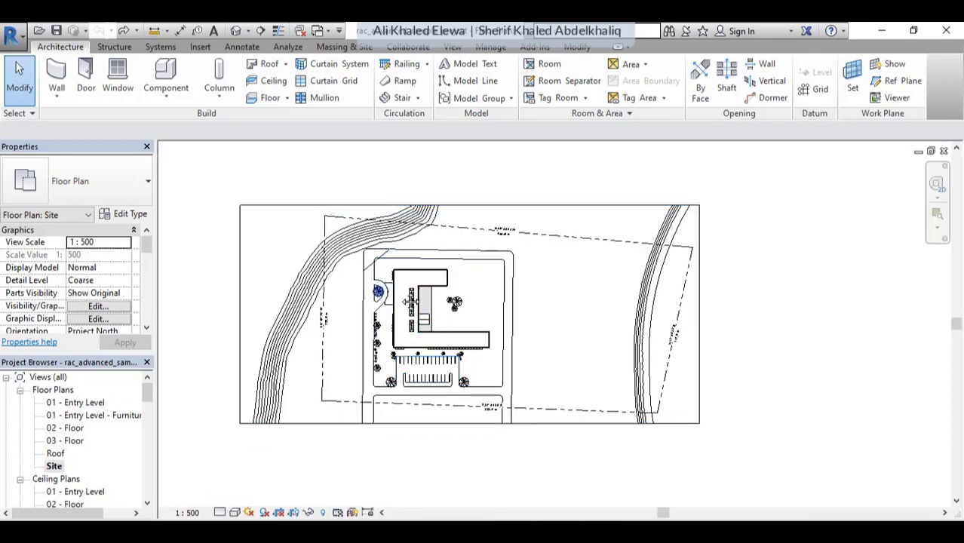
{"action": "scroll", "coordinate": [462, 303], "scroll_direction": "down", "scroll_amount": 2}
{"action": "scroll", "coordinate": [462, 304], "scroll_direction": "up", "scroll_amount": 2}
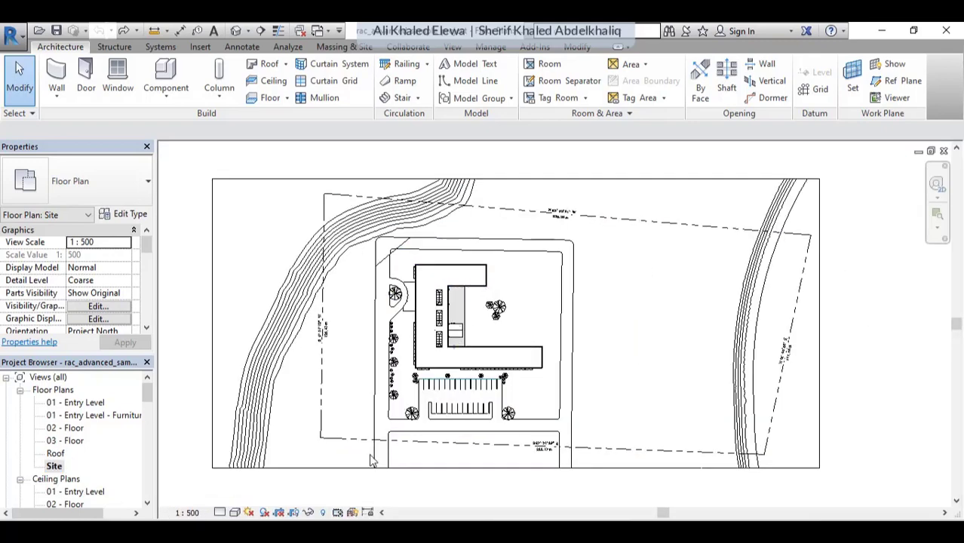
{"action": "left_click", "coordinate": [235, 513]}
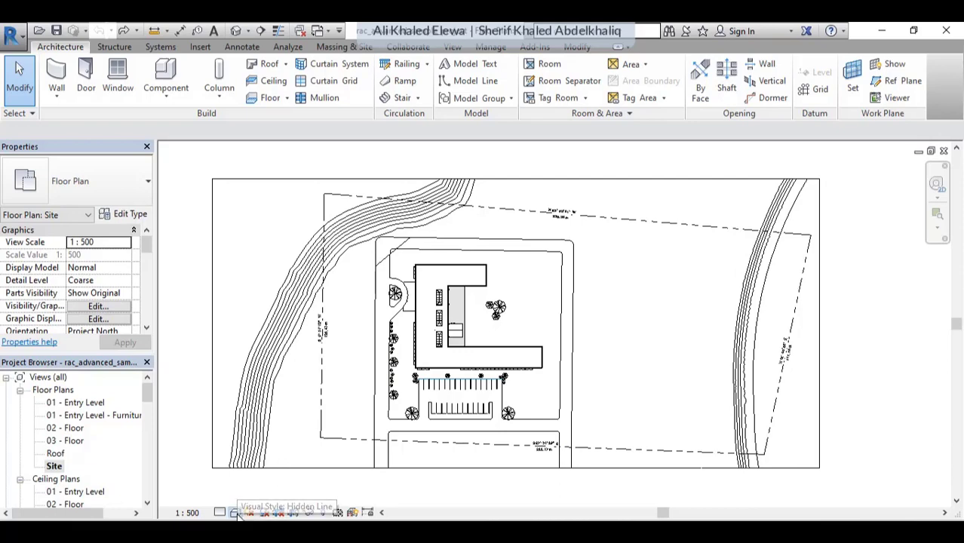
{"action": "left_click", "coordinate": [252, 456]}
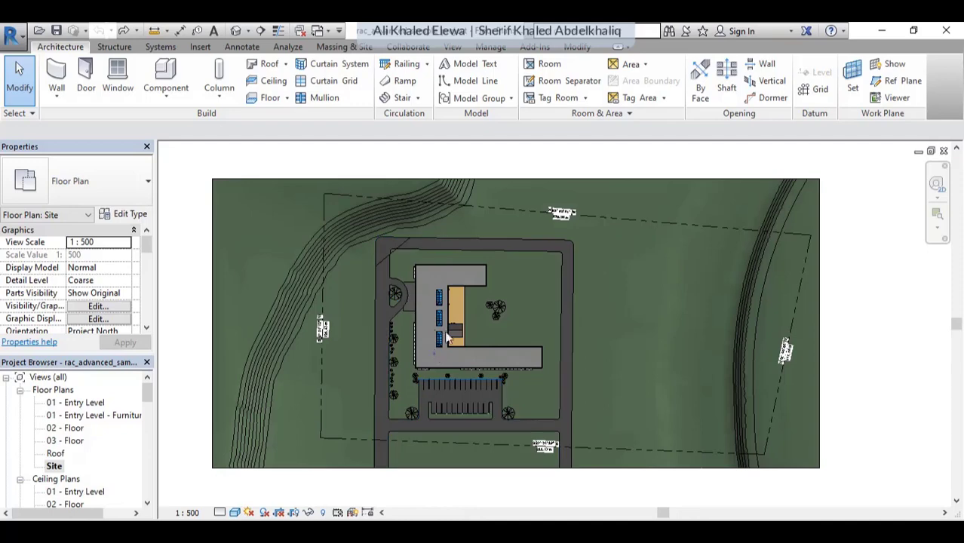
Select the building floor, deselect it, and zoom back out to the whole site
{"action": "scroll", "coordinate": [444, 308], "scroll_direction": "up", "scroll_amount": 1}
{"action": "scroll", "coordinate": [445, 308], "scroll_direction": "up", "scroll_amount": 2}
{"action": "left_click", "coordinate": [420, 264]}
{"action": "key", "text": "Escape"}
{"action": "scroll", "coordinate": [452, 264], "scroll_direction": "down", "scroll_amount": 2}
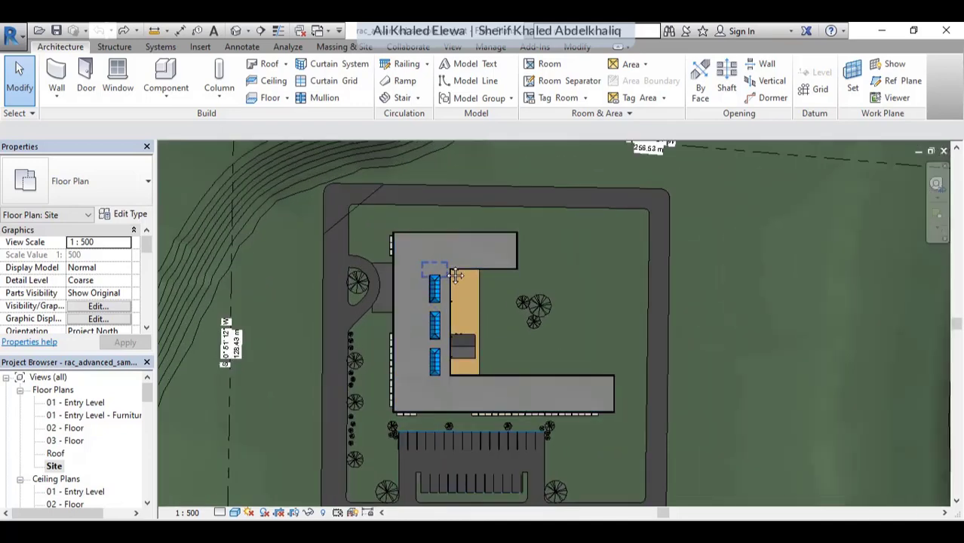
{"action": "scroll", "coordinate": [527, 269], "scroll_direction": "down", "scroll_amount": 2}
{"action": "scroll", "coordinate": [620, 242], "scroll_direction": "down", "scroll_amount": 2}
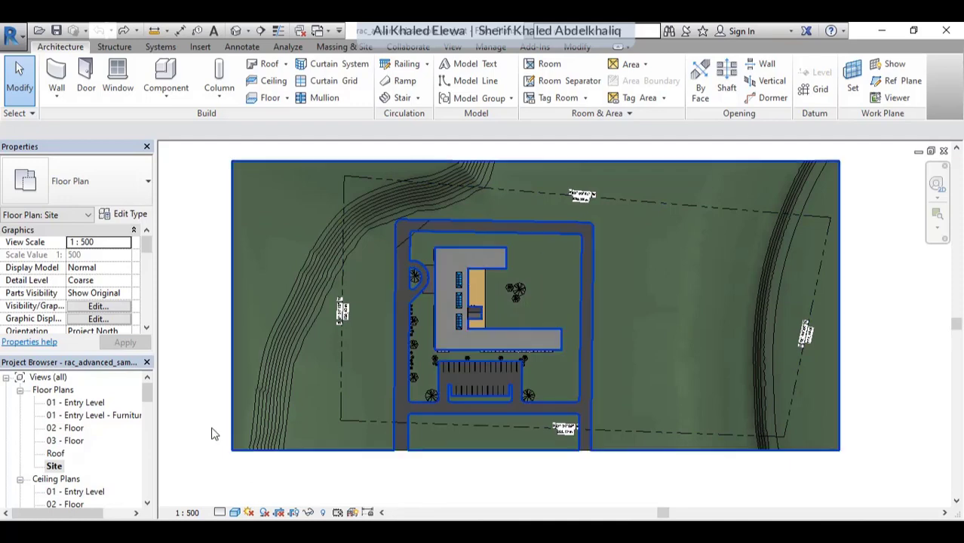
{"action": "left_click", "coordinate": [56, 479]}
{"action": "scroll", "coordinate": [78, 466], "scroll_direction": "down", "scroll_amount": 1}
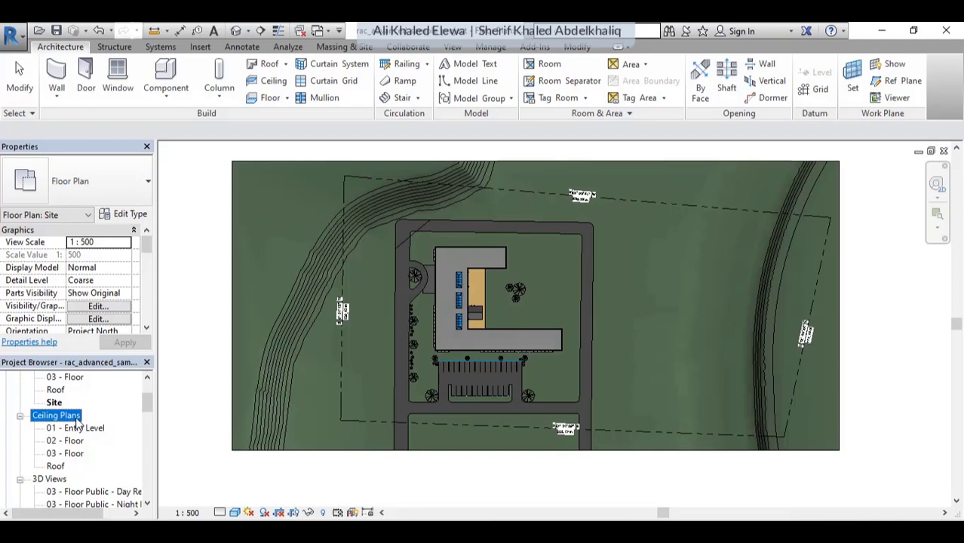
Open the 01 - Entry Level ceiling plan and pan around its upper wing
{"action": "double_click", "coordinate": [77, 430]}
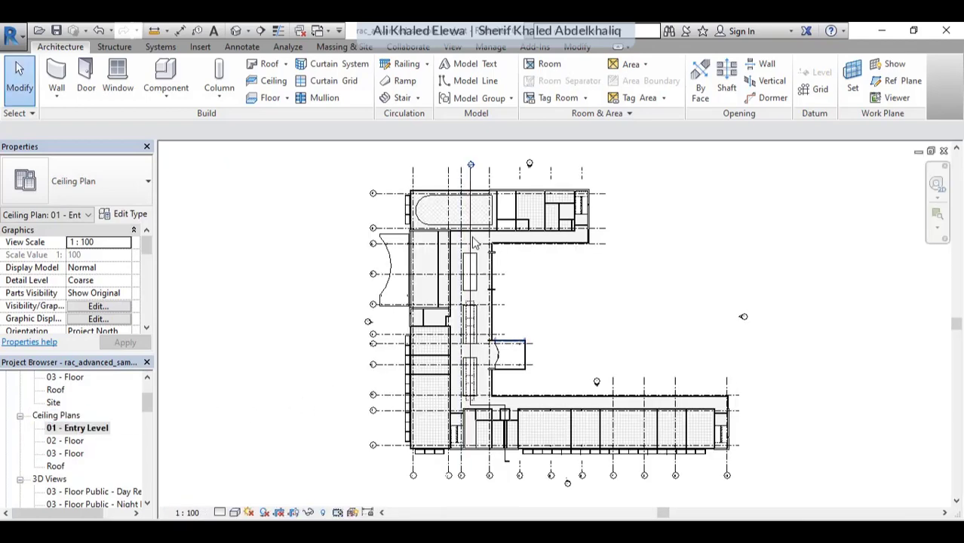
{"action": "scroll", "coordinate": [475, 242], "scroll_direction": "up", "scroll_amount": 2}
{"action": "scroll", "coordinate": [476, 237], "scroll_direction": "up", "scroll_amount": 2}
{"action": "middle_click_drag", "start_coordinate": [510, 280], "coordinate": [520, 368]}
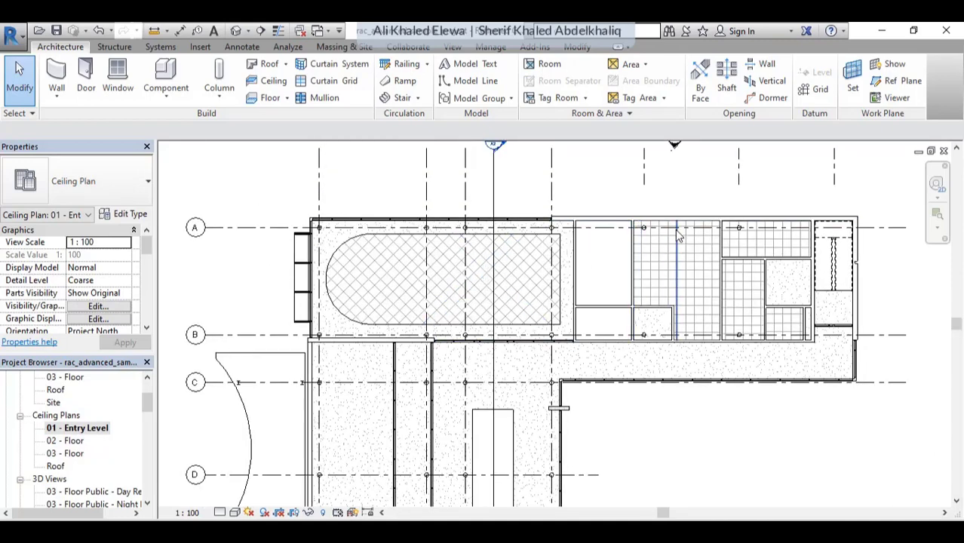
{"action": "middle_click_drag", "start_coordinate": [558, 268], "coordinate": [546, 229]}
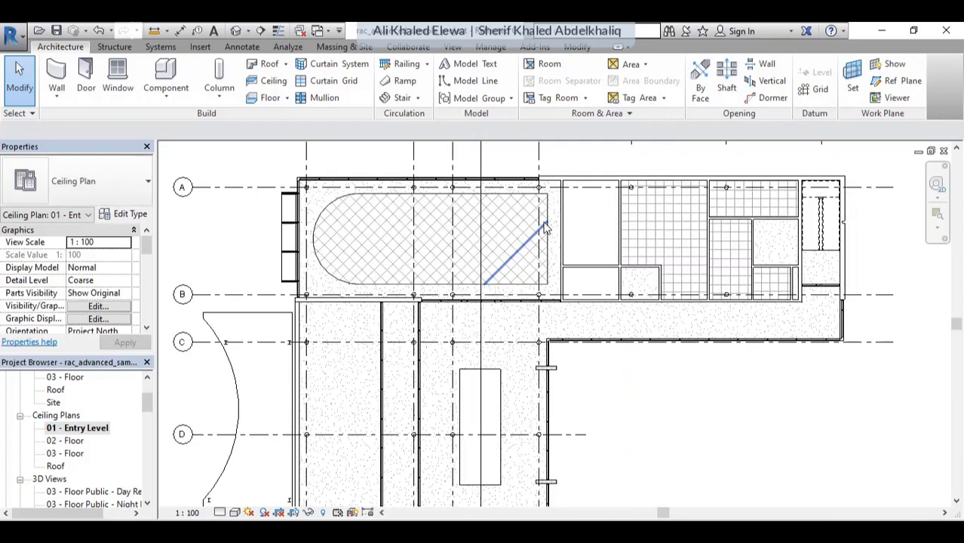
{"action": "scroll", "coordinate": [546, 228], "scroll_direction": "down", "scroll_amount": 3}
{"action": "scroll", "coordinate": [519, 327], "scroll_direction": "up", "scroll_amount": 1}
{"action": "scroll", "coordinate": [503, 360], "scroll_direction": "down", "scroll_amount": 1}
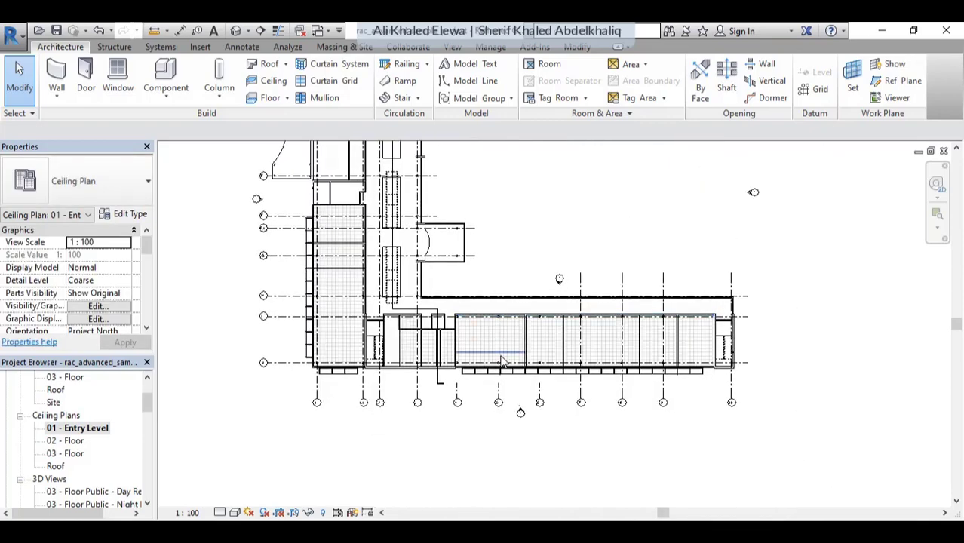
{"action": "scroll", "coordinate": [502, 360], "scroll_direction": "up", "scroll_amount": 2}
{"action": "scroll", "coordinate": [502, 361], "scroll_direction": "down", "scroll_amount": 1}
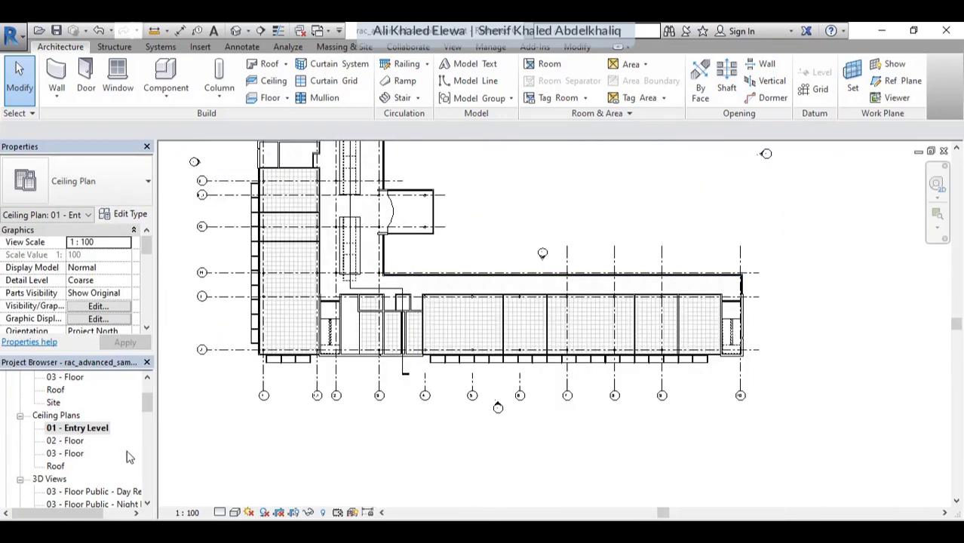
Open the 03 - Floor and Roof ceiling plans, then the 03 - Floor Public - Day Rendering view
{"action": "double_click", "coordinate": [68, 453]}
{"action": "left_click", "coordinate": [61, 466]}
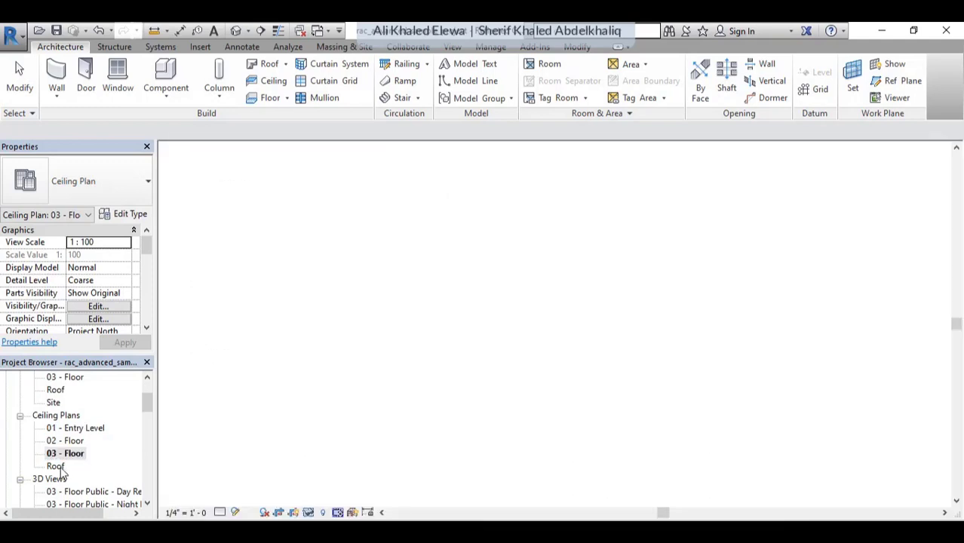
{"action": "double_click", "coordinate": [61, 466]}
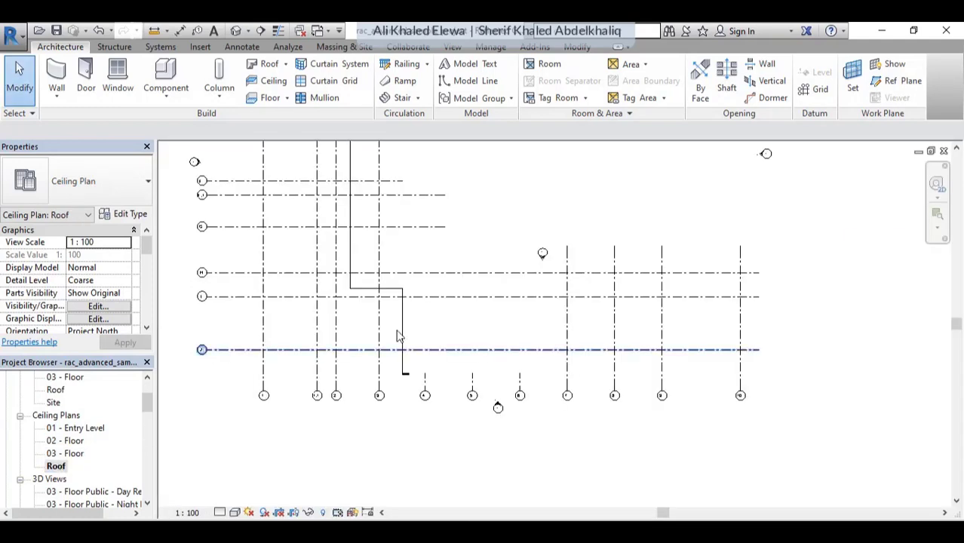
{"action": "scroll", "coordinate": [400, 337], "scroll_direction": "down", "scroll_amount": 2}
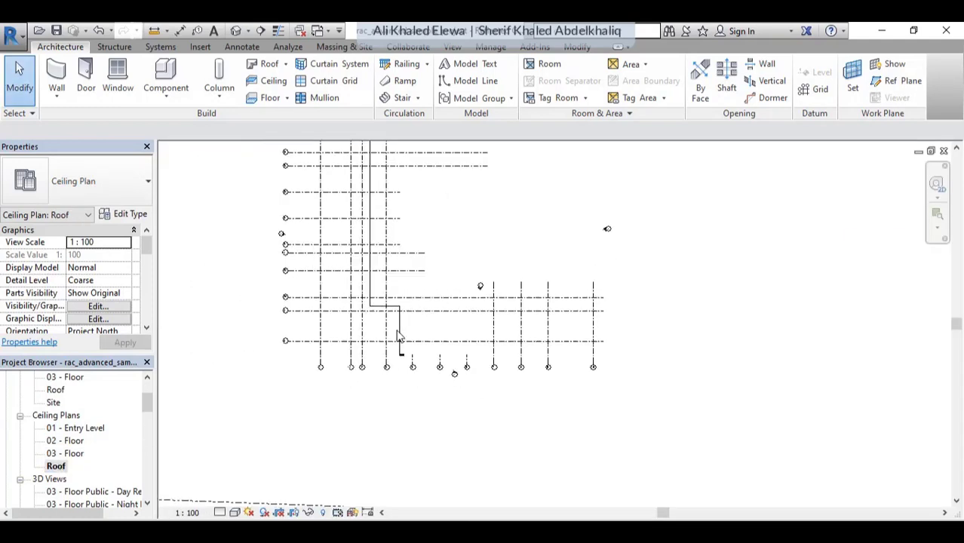
{"action": "left_click", "coordinate": [53, 479]}
{"action": "scroll", "coordinate": [68, 462], "scroll_direction": "down", "scroll_amount": 1}
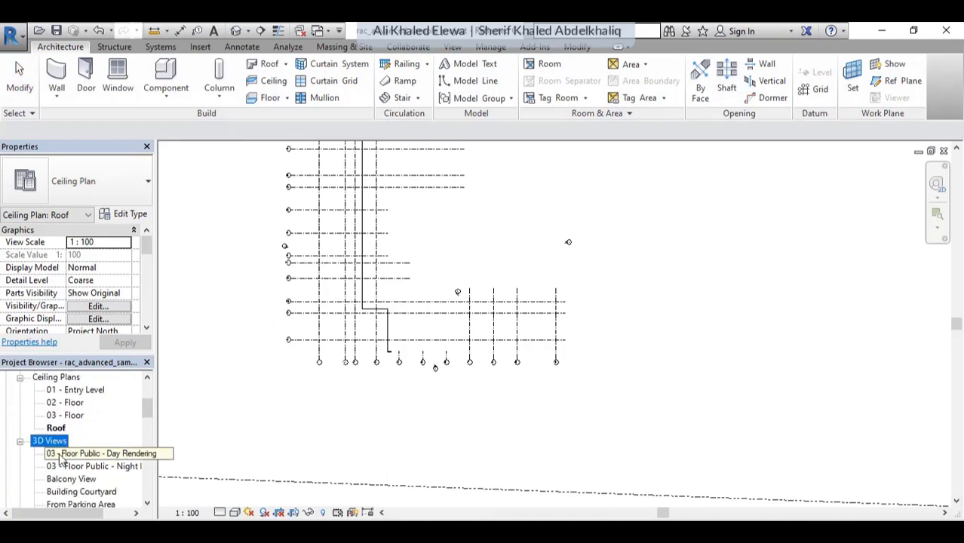
{"action": "double_click", "coordinate": [60, 456]}
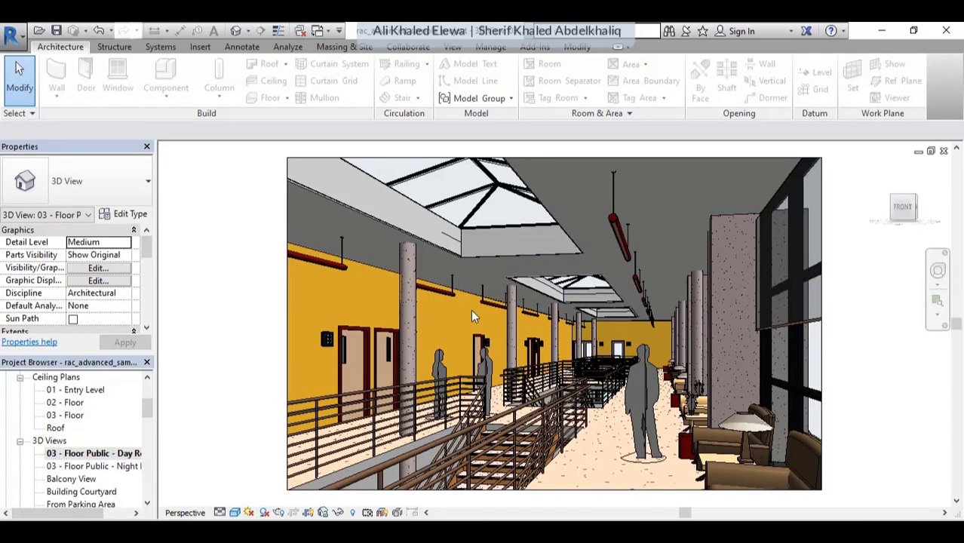
Walk the Day Rendering camera along the atrium and up, then open the Night Rendering view
{"action": "mouse_move", "coordinate": [470, 309]}
{"action": "middle_mouse_down", "text": "shift"}
{"action": "mouse_move", "coordinate": [509, 266]}
{"action": "mouse_move", "coordinate": [515, 360]}
{"action": "middle_mouse_up", "text": "shift"}
{"action": "scroll", "coordinate": [509, 266], "scroll_direction": "down", "scroll_amount": 1}
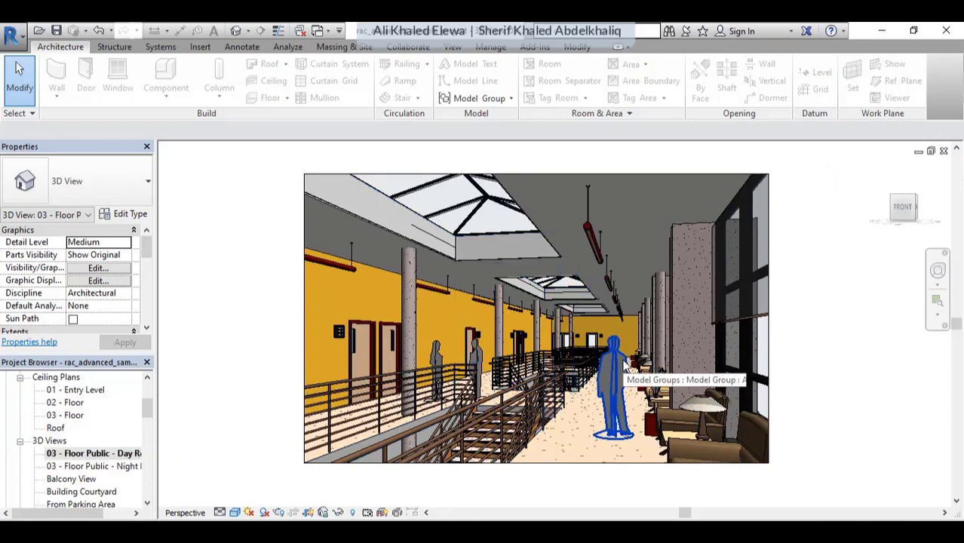
{"action": "key", "text": "shift+w"}
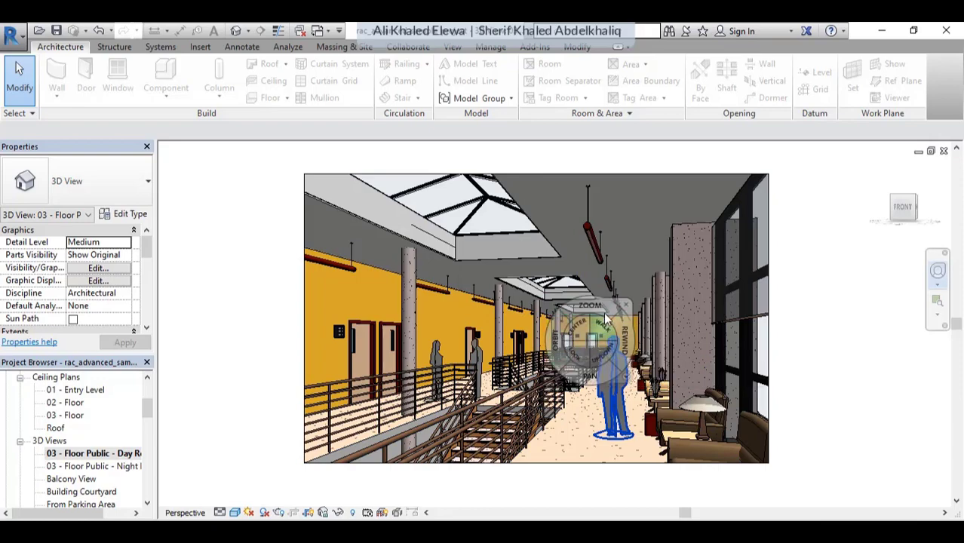
{"action": "left_click_drag", "start_coordinate": [604, 337], "coordinate": [592, 429]}
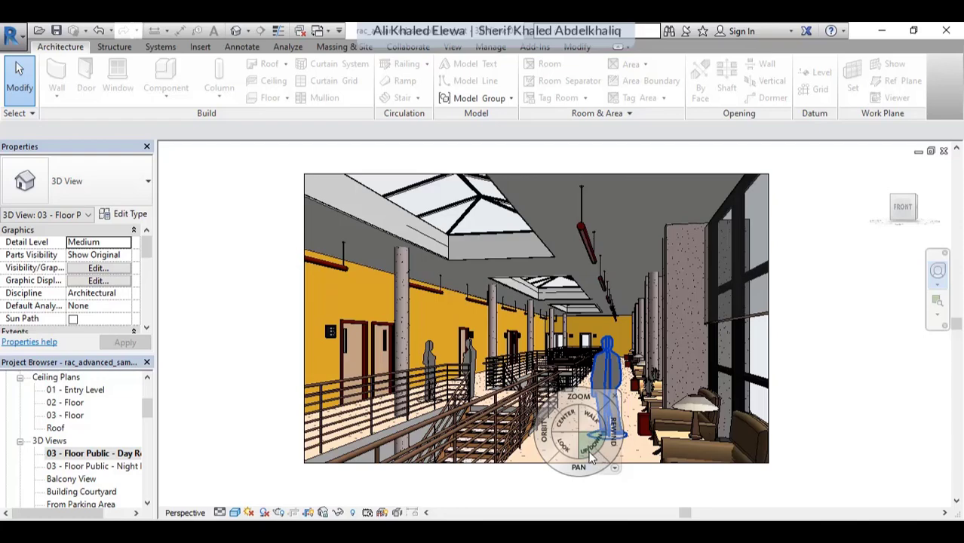
{"action": "mouse_move", "coordinate": [590, 449]}
{"action": "left_mouse_down"}
{"action": "mouse_move", "coordinate": [586, 429]}
{"action": "mouse_move", "coordinate": [589, 481]}
{"action": "left_mouse_up"}
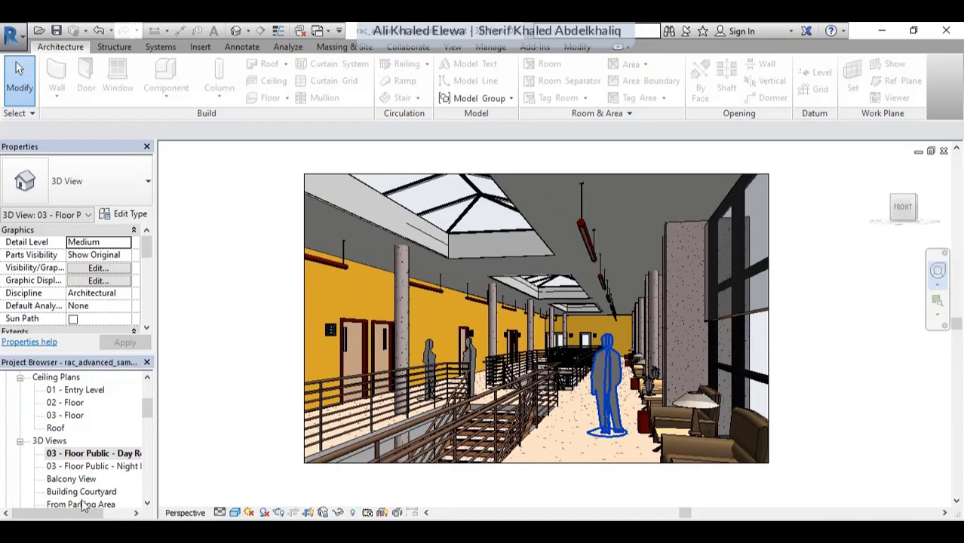
{"action": "left_click", "coordinate": [93, 466]}
{"action": "double_click", "coordinate": [93, 466]}
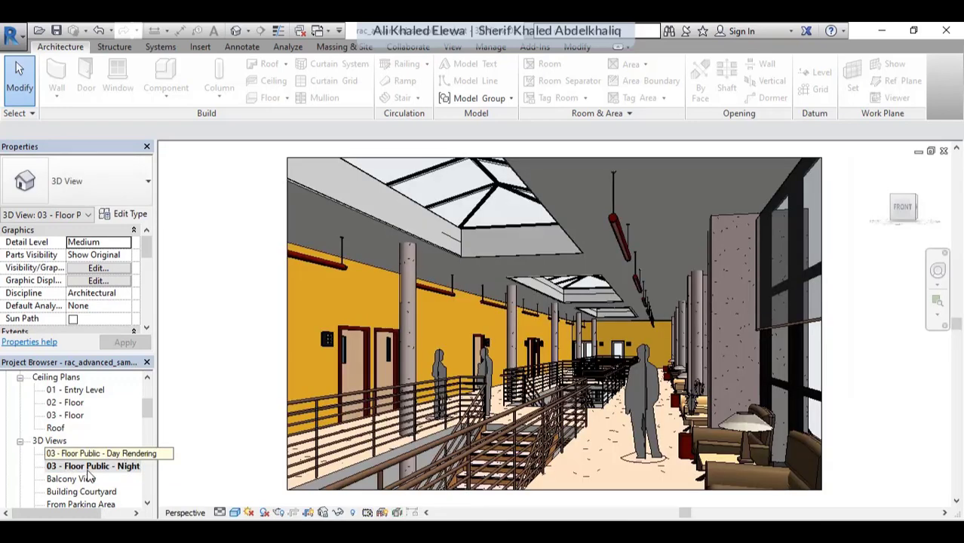
Open Balcony View and switch its visual style to Consistent Colors
{"action": "double_click", "coordinate": [88, 478]}
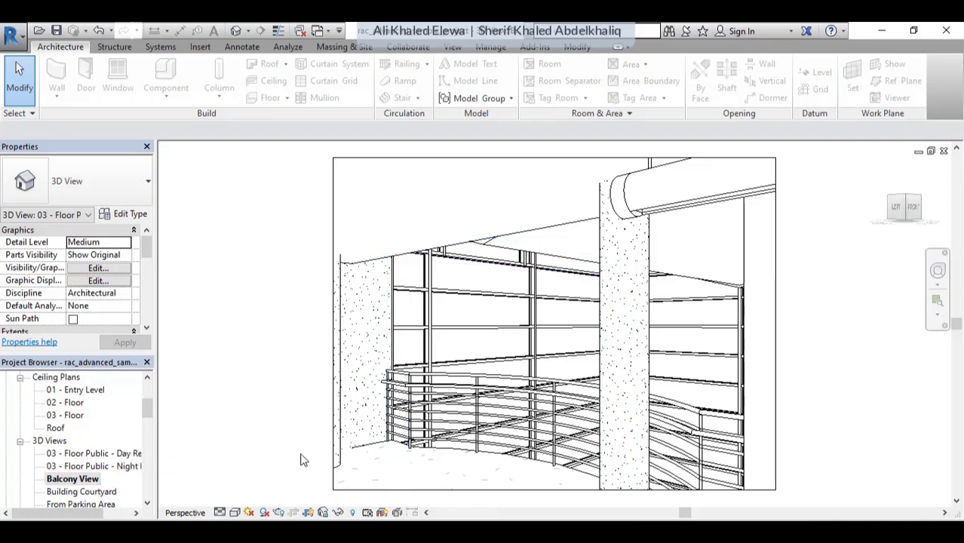
{"action": "left_click", "coordinate": [248, 513]}
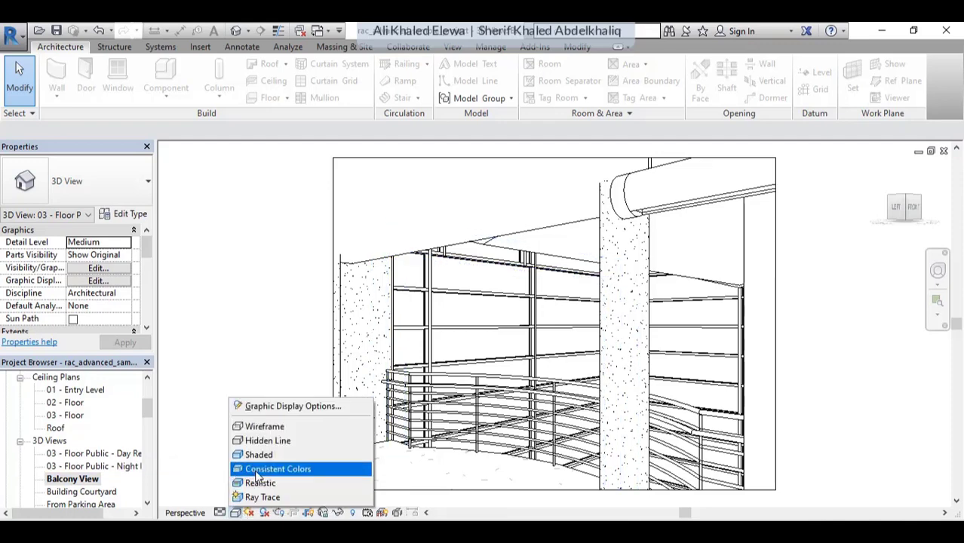
{"action": "left_click", "coordinate": [269, 456]}
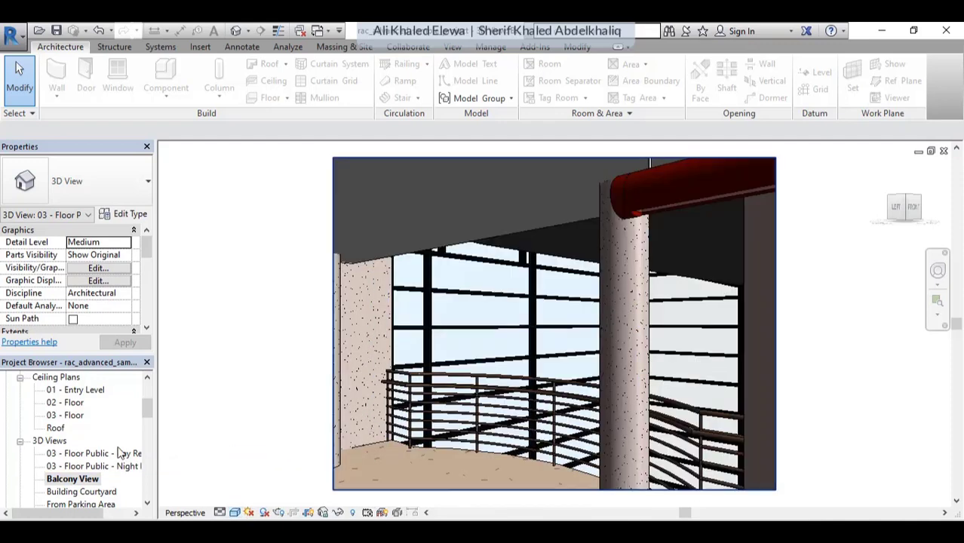
Open the Building Courtyard, From Parking Area and {3D} views in turn, zooming out on {3D}
{"action": "double_click", "coordinate": [92, 492]}
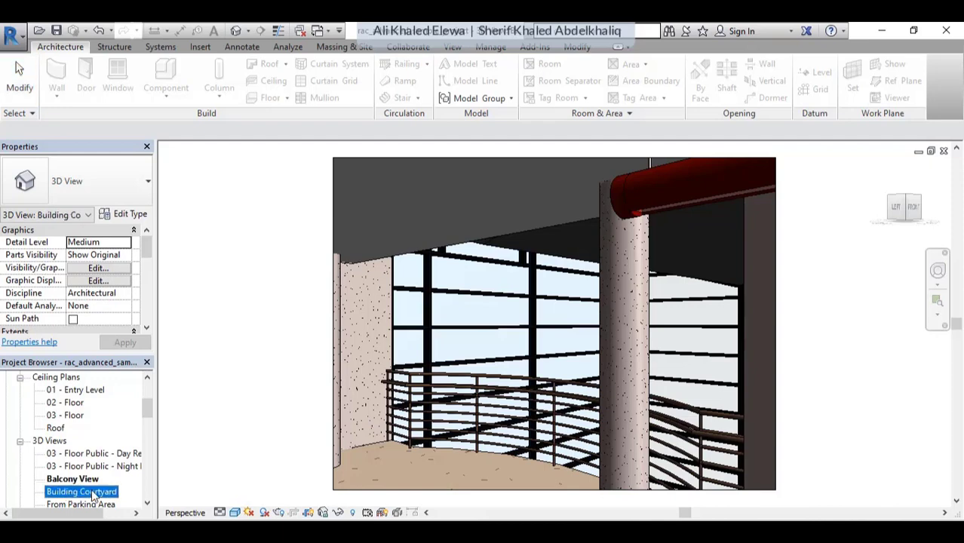
{"action": "scroll", "coordinate": [98, 430], "scroll_direction": "down", "scroll_amount": 1}
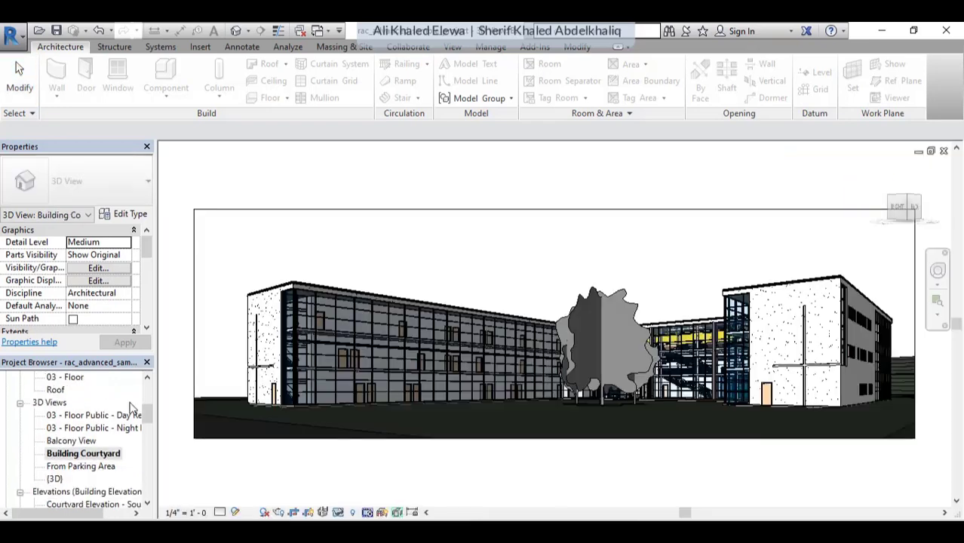
{"action": "left_click", "coordinate": [129, 414]}
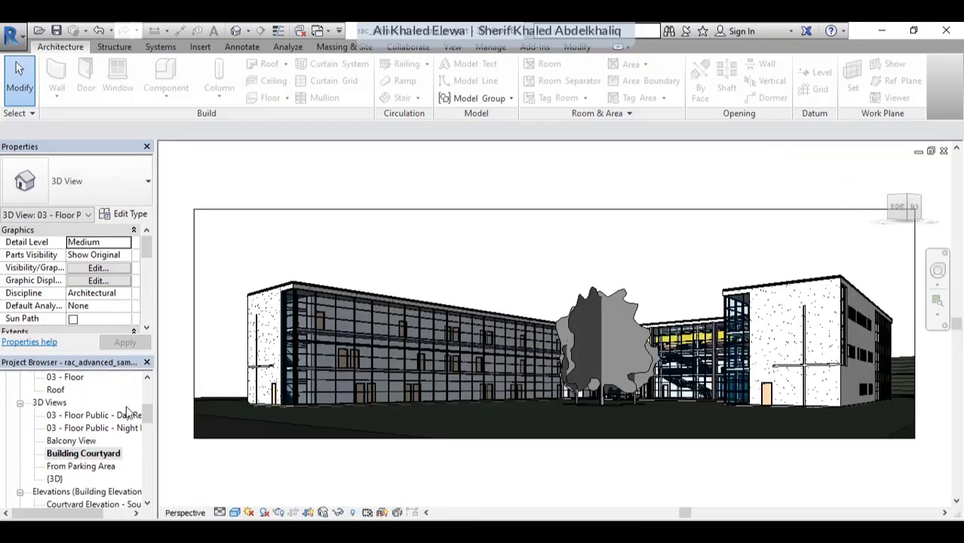
{"action": "double_click", "coordinate": [83, 467]}
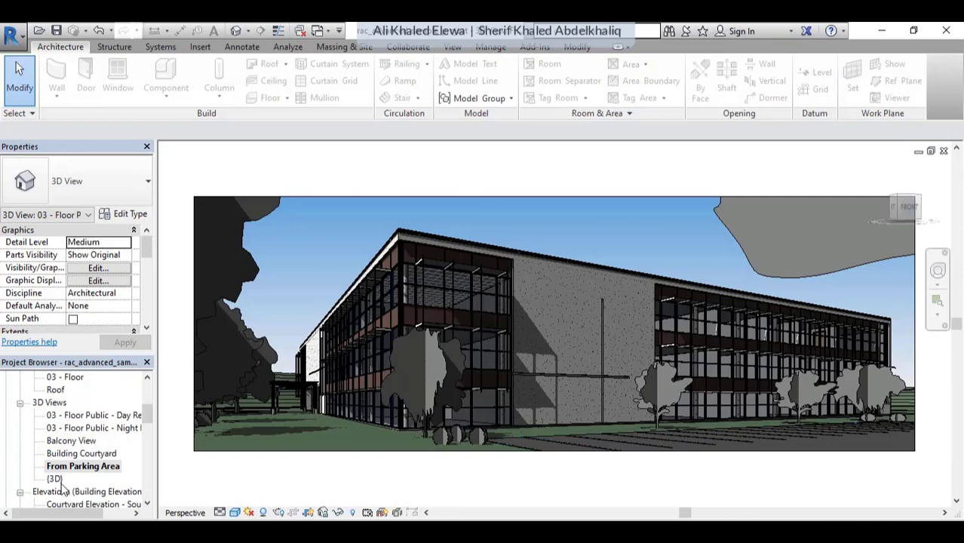
{"action": "left_click", "coordinate": [55, 479]}
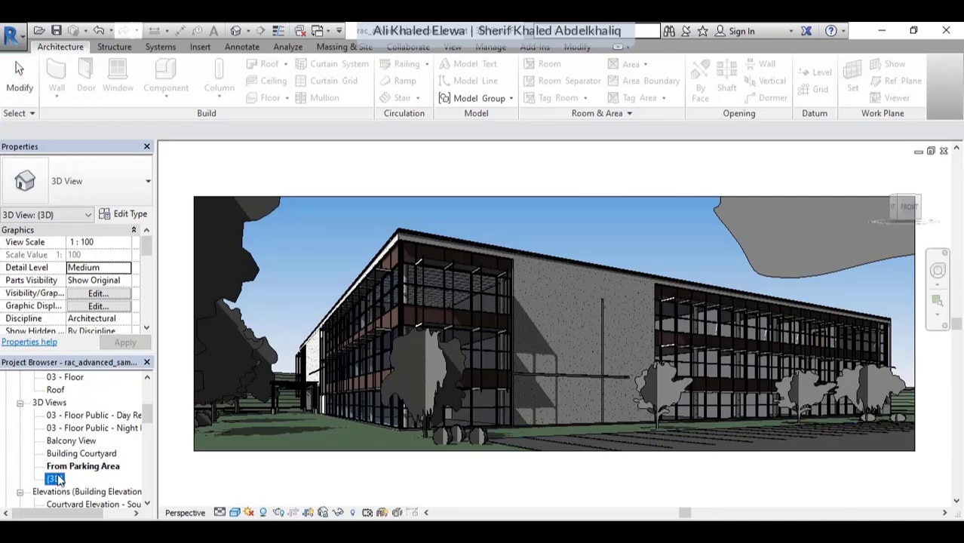
{"action": "double_click", "coordinate": [54, 479]}
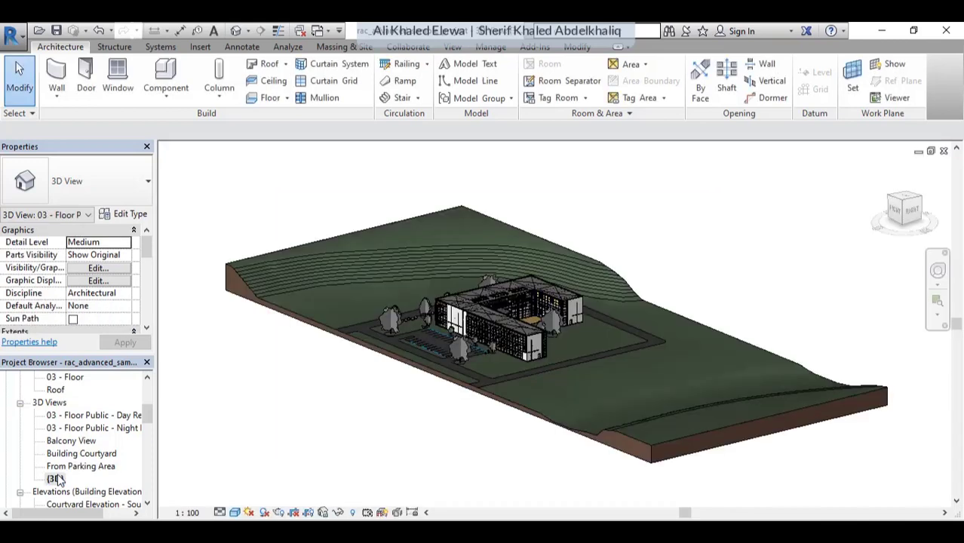
{"action": "scroll", "coordinate": [83, 449], "scroll_direction": "down", "scroll_amount": 2}
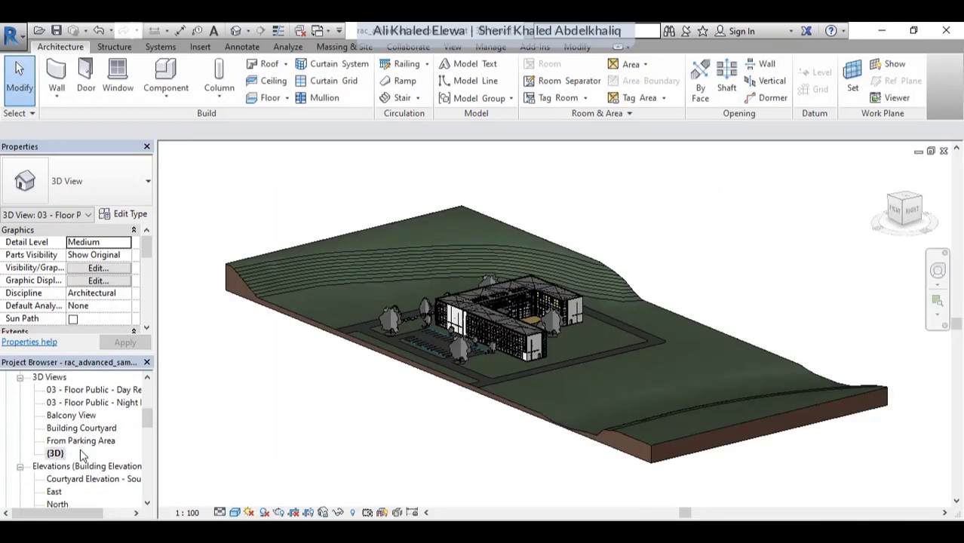
{"action": "scroll", "coordinate": [84, 449], "scroll_direction": "down", "scroll_amount": 1}
{"action": "scroll", "coordinate": [88, 447], "scroll_direction": "down", "scroll_amount": 1}
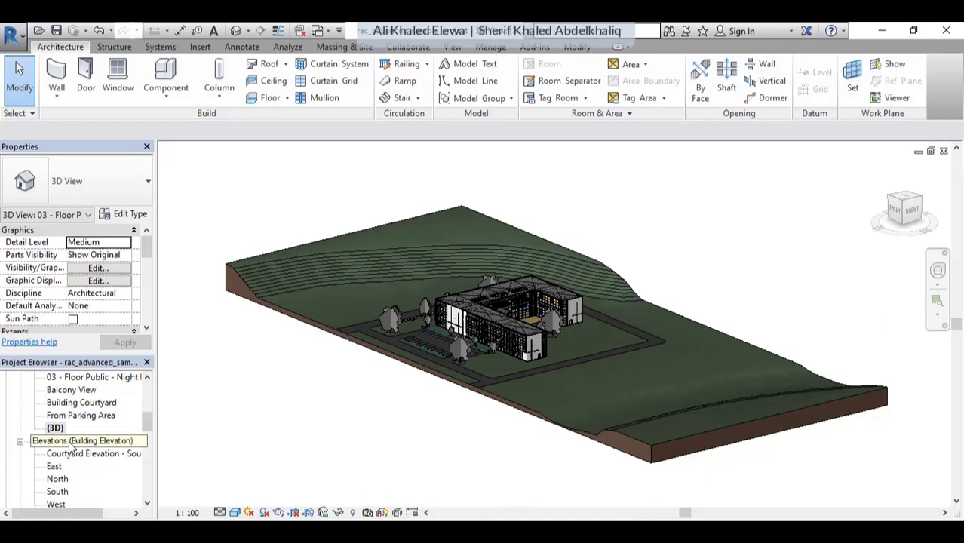
Open the Courtyard Elevation - South Wing, then the North elevation
{"action": "double_click", "coordinate": [74, 454]}
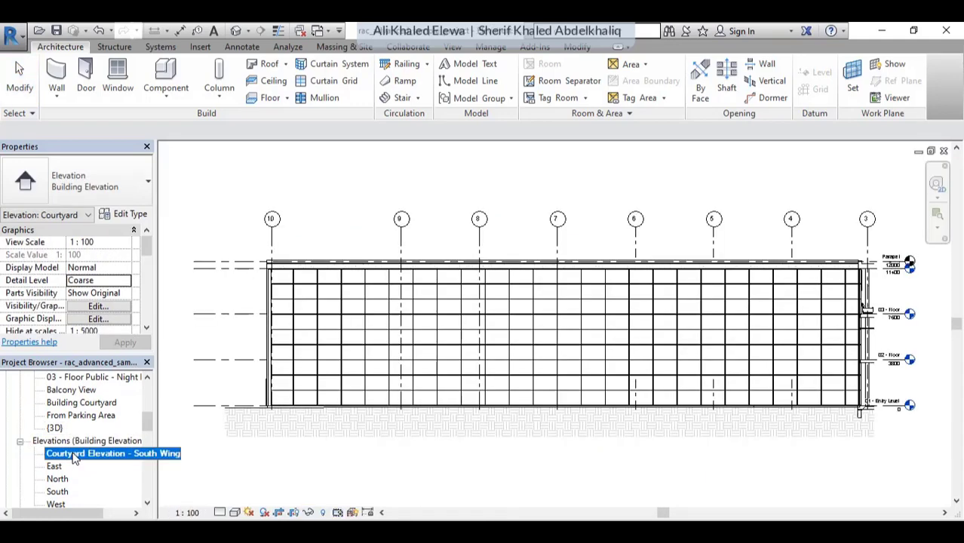
{"action": "left_click", "coordinate": [49, 479]}
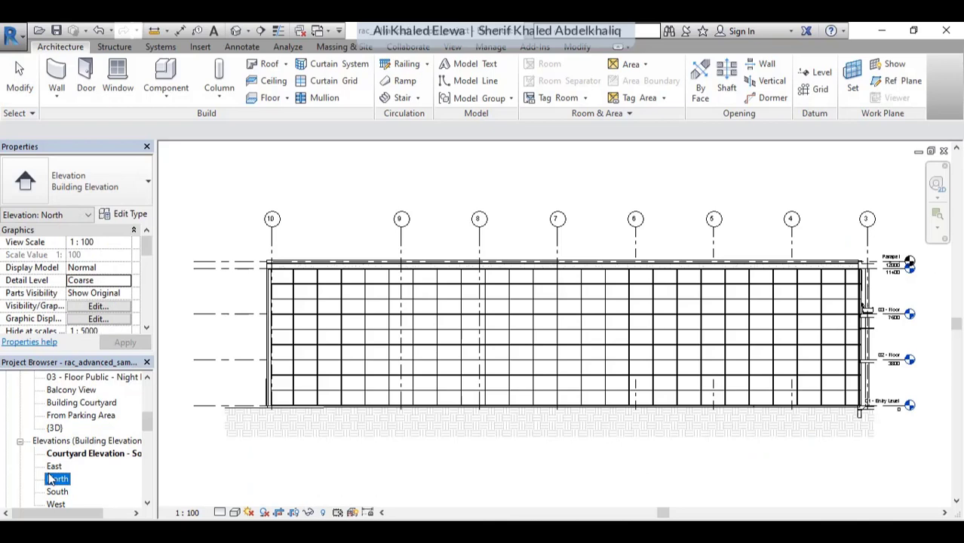
{"action": "double_click", "coordinate": [50, 479]}
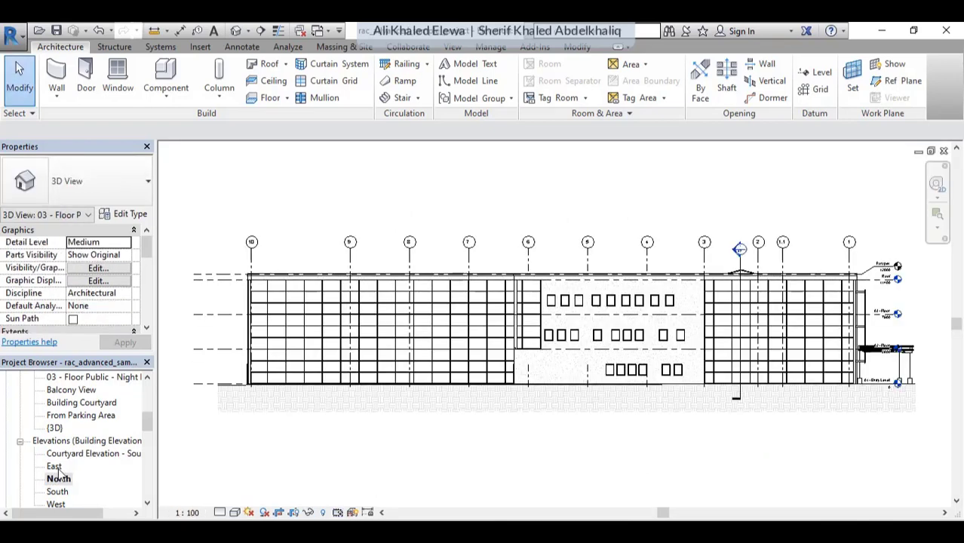
{"action": "scroll", "coordinate": [59, 473], "scroll_direction": "down", "scroll_amount": 2}
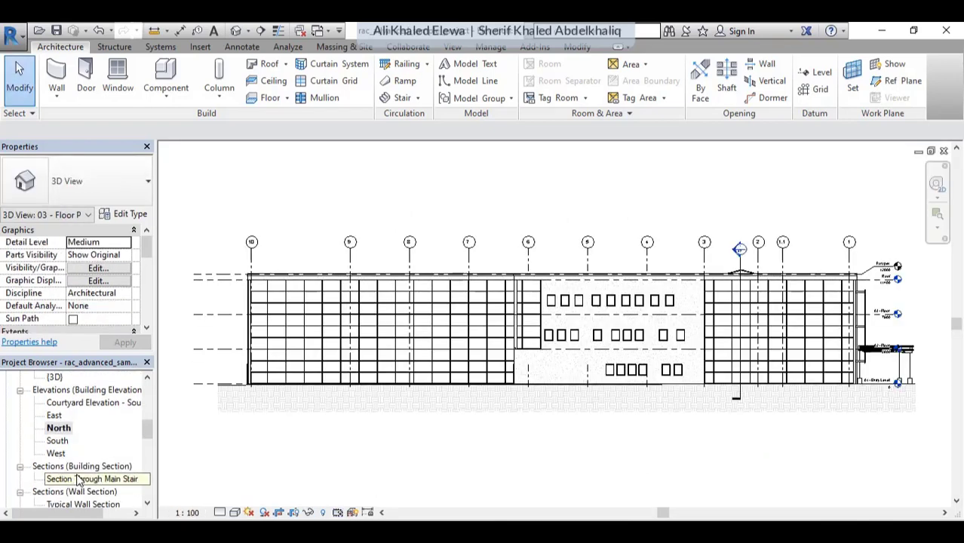
Open Section Through Main Stair and pan across its upper floor railings
{"action": "left_click", "coordinate": [78, 480]}
{"action": "double_click", "coordinate": [78, 480]}
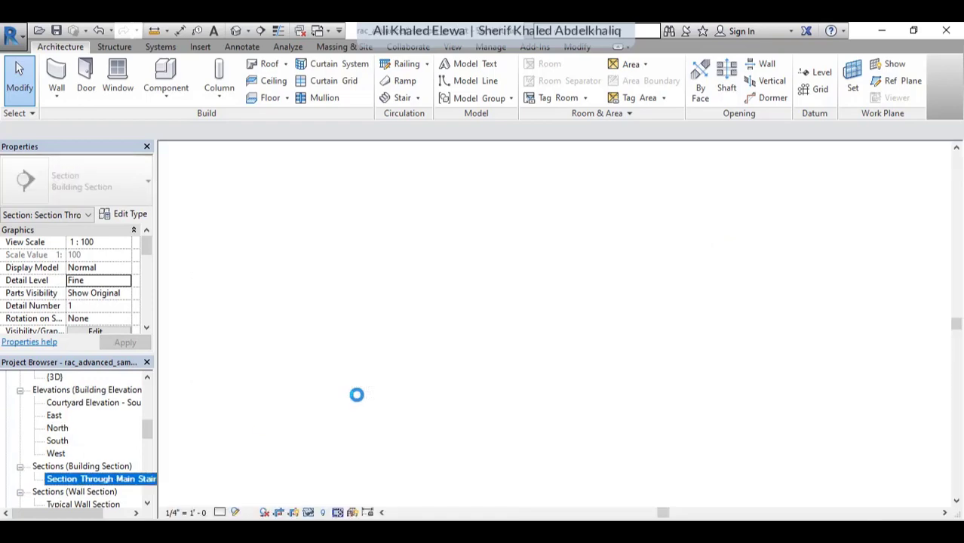
{"action": "scroll", "coordinate": [398, 368], "scroll_direction": "up", "scroll_amount": 1}
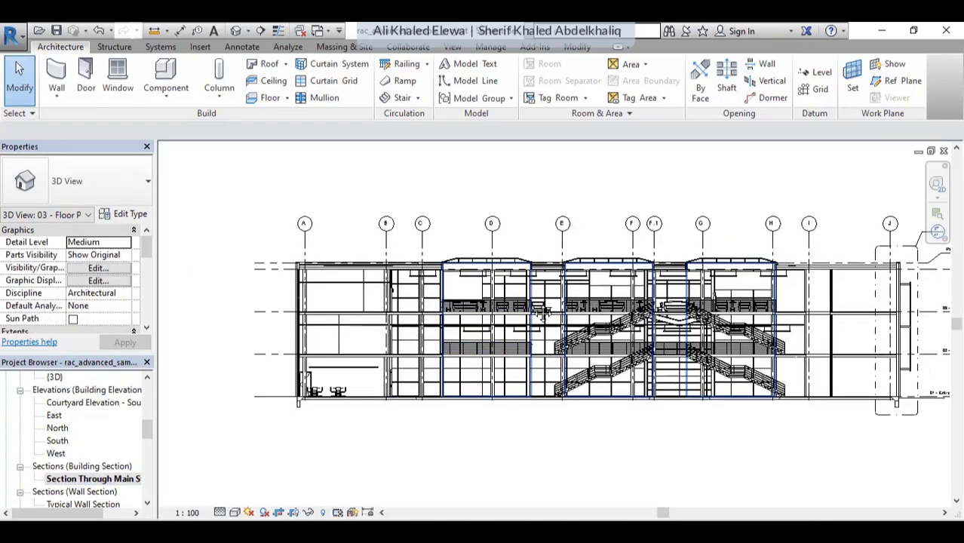
{"action": "scroll", "coordinate": [377, 362], "scroll_direction": "up", "scroll_amount": 1}
{"action": "scroll", "coordinate": [341, 355], "scroll_direction": "up", "scroll_amount": 2}
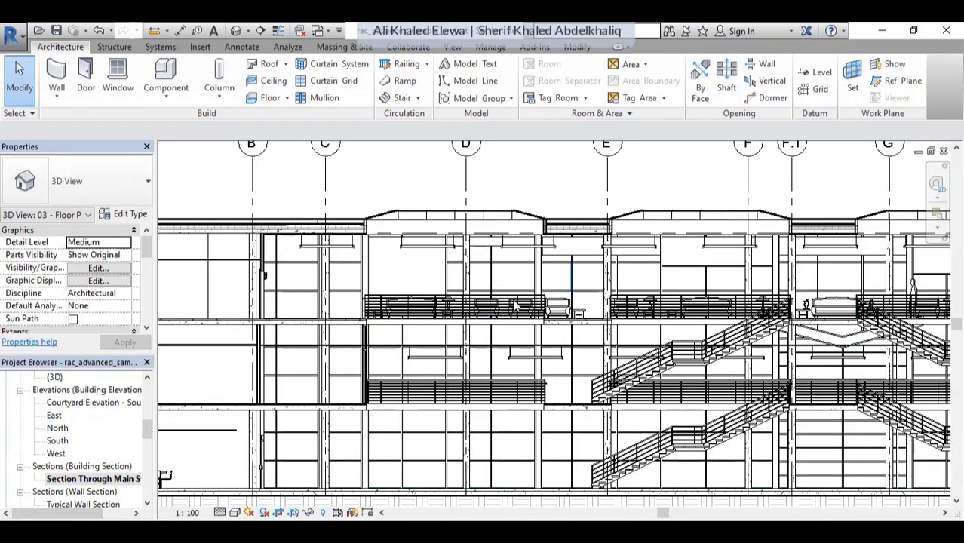
{"action": "middle_click_drag", "start_coordinate": [290, 391], "coordinate": [487, 366]}
{"action": "scroll", "coordinate": [487, 366], "scroll_direction": "down", "scroll_amount": 1}
{"action": "scroll", "coordinate": [378, 355], "scroll_direction": "down", "scroll_amount": 1}
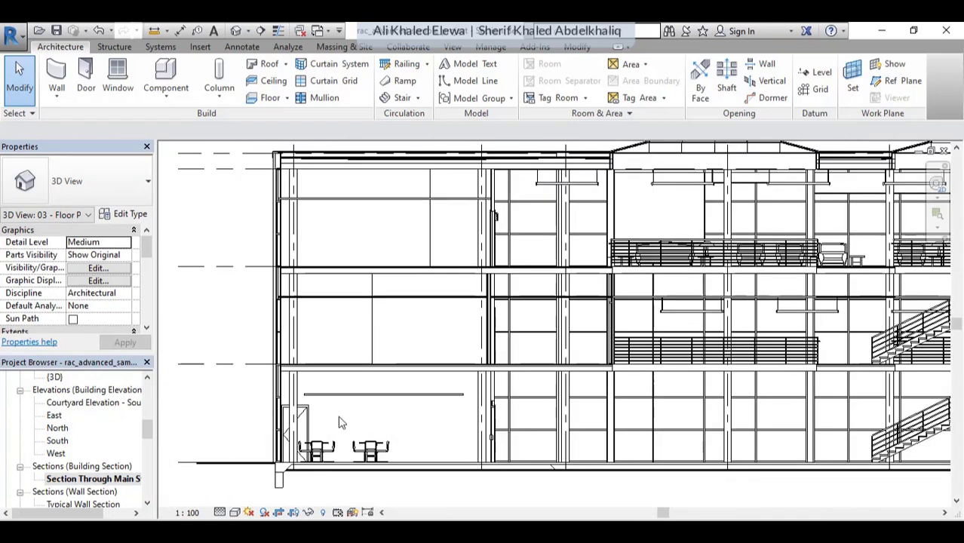
{"action": "scroll", "coordinate": [251, 338], "scroll_direction": "down", "scroll_amount": 2}
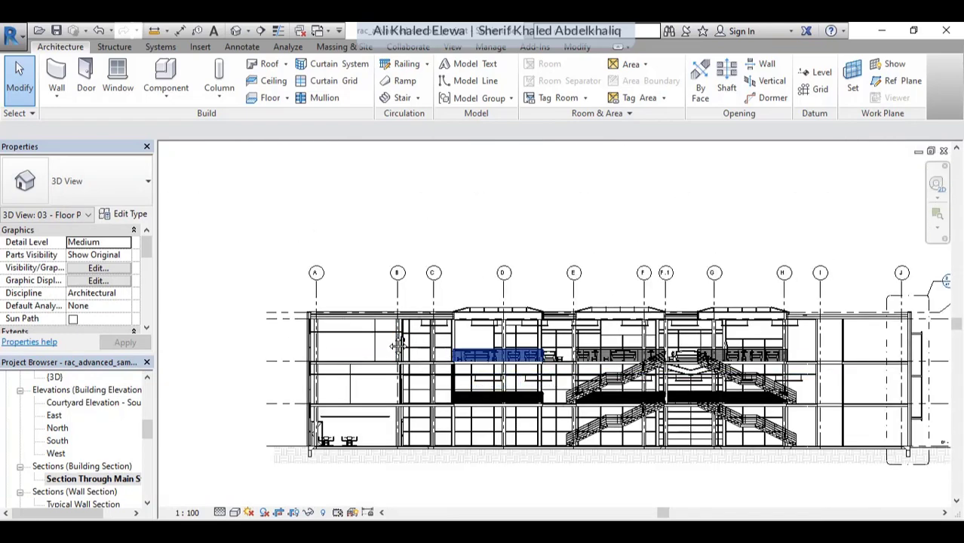
{"action": "middle_click_drag", "start_coordinate": [826, 374], "coordinate": [776, 364]}
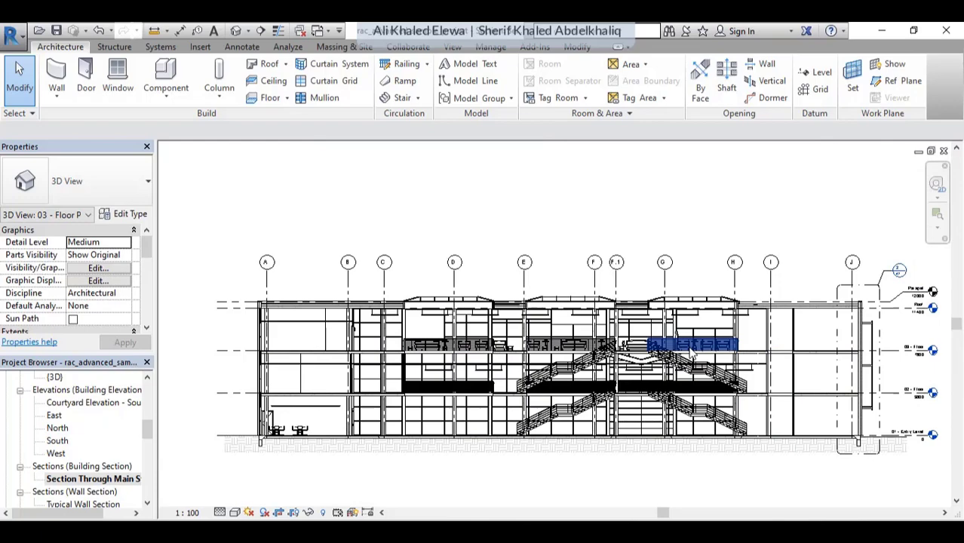
Zoom around the whole section and toggle its shadows on and off
{"action": "scroll", "coordinate": [692, 350], "scroll_direction": "up", "scroll_amount": 2}
{"action": "scroll", "coordinate": [692, 349], "scroll_direction": "up", "scroll_amount": 2}
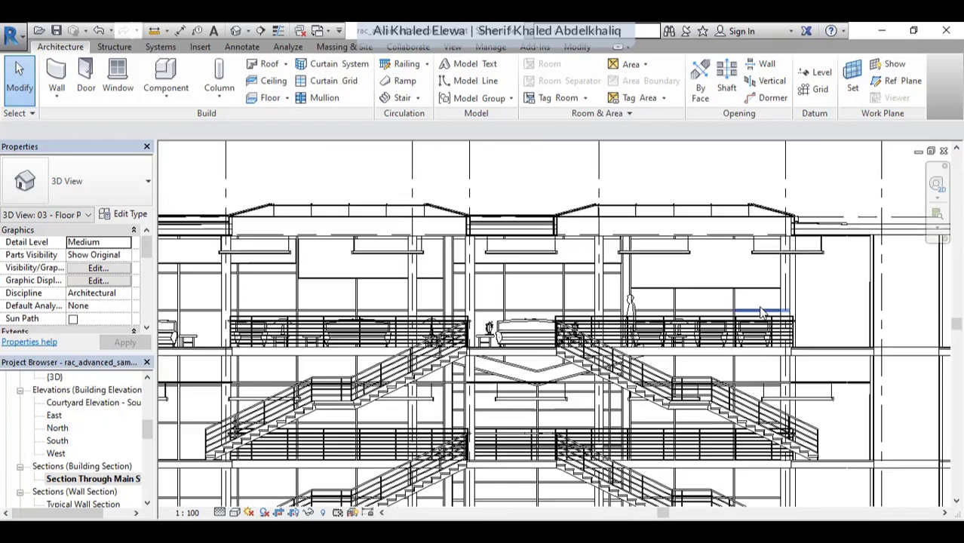
{"action": "scroll", "coordinate": [762, 313], "scroll_direction": "down", "scroll_amount": 2}
{"action": "scroll", "coordinate": [626, 377], "scroll_direction": "down", "scroll_amount": 1}
{"action": "scroll", "coordinate": [490, 438], "scroll_direction": "down", "scroll_amount": 1}
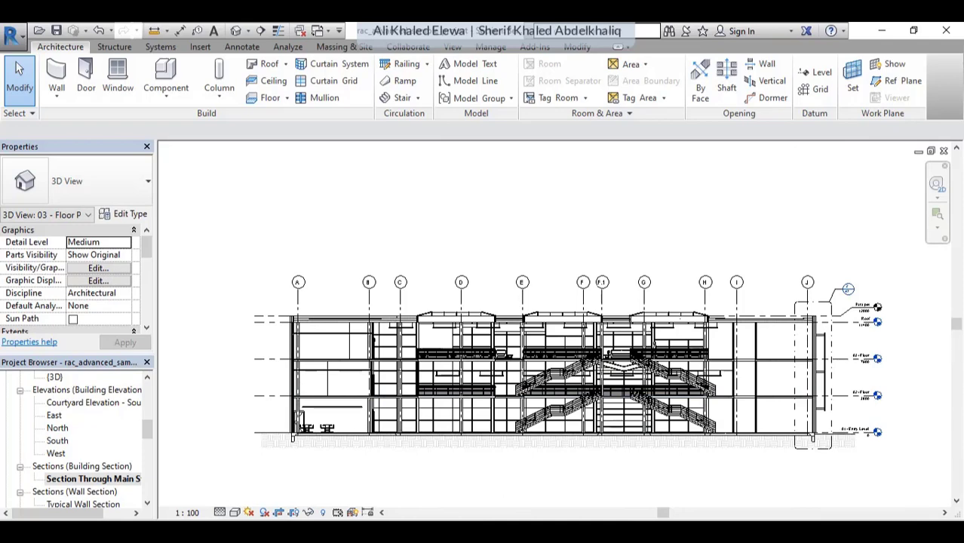
{"action": "left_click", "coordinate": [265, 512]}
{"action": "left_click", "coordinate": [268, 513]}
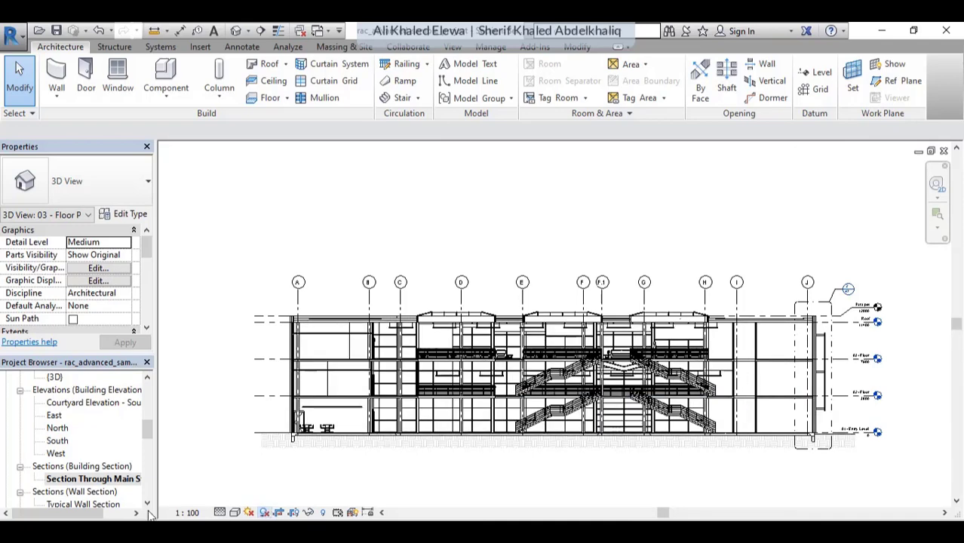
{"action": "left_click", "coordinate": [96, 491]}
{"action": "scroll", "coordinate": [96, 501], "scroll_direction": "down", "scroll_amount": 1}
{"action": "scroll", "coordinate": [96, 502], "scroll_direction": "down", "scroll_amount": 1}
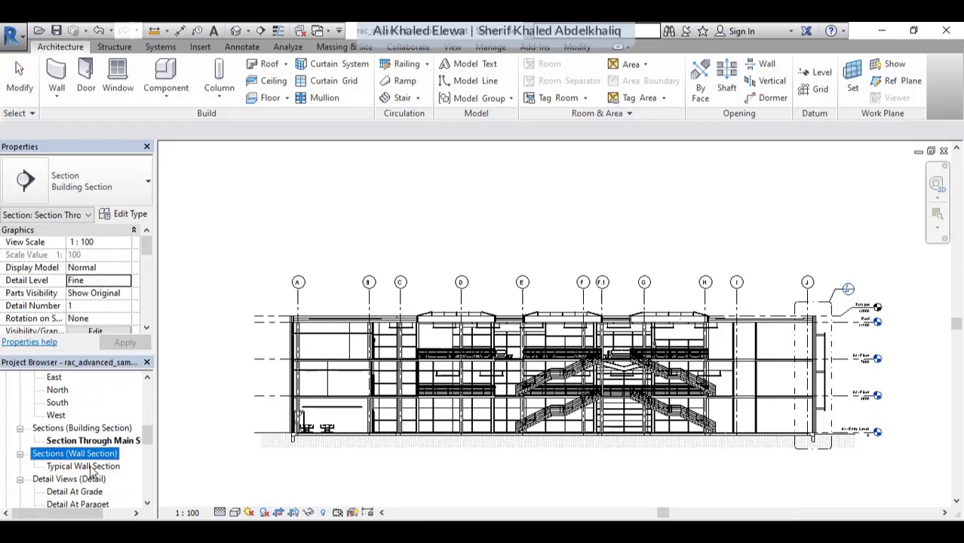
Open the 1:20 Typical Wall Section and zoom over the wall from footing to parapet
{"action": "double_click", "coordinate": [83, 466]}
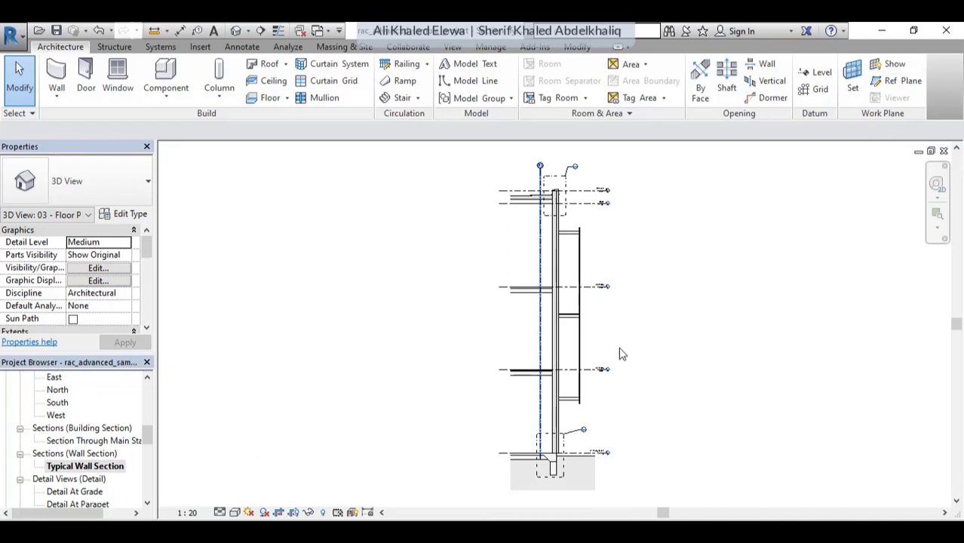
{"action": "scroll", "coordinate": [560, 239], "scroll_direction": "up", "scroll_amount": 2}
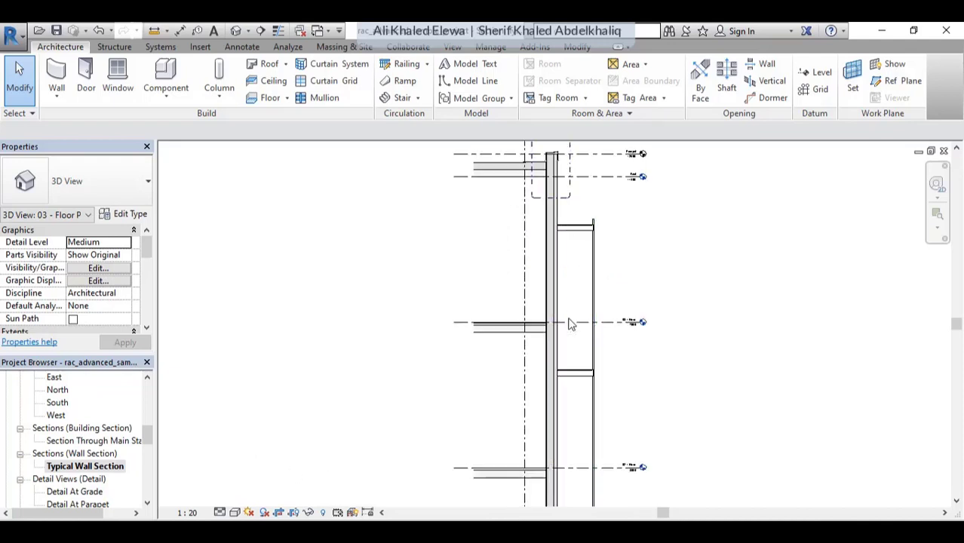
{"action": "scroll", "coordinate": [457, 448], "scroll_direction": "down", "scroll_amount": 1}
{"action": "scroll", "coordinate": [560, 231], "scroll_direction": "up", "scroll_amount": 2}
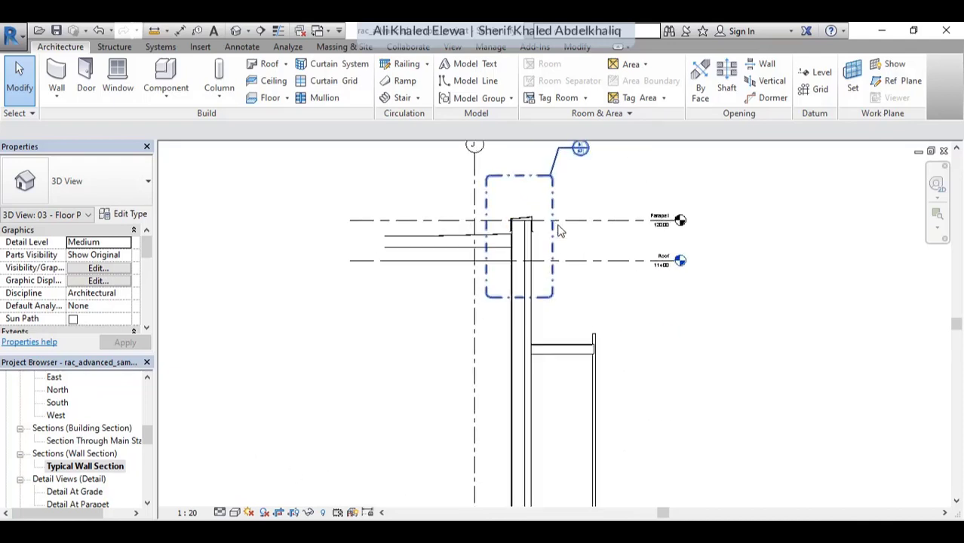
{"action": "scroll", "coordinate": [613, 243], "scroll_direction": "down", "scroll_amount": 1}
{"action": "scroll", "coordinate": [615, 243], "scroll_direction": "down", "scroll_amount": 1}
{"action": "scroll", "coordinate": [646, 411], "scroll_direction": "down", "scroll_amount": 1}
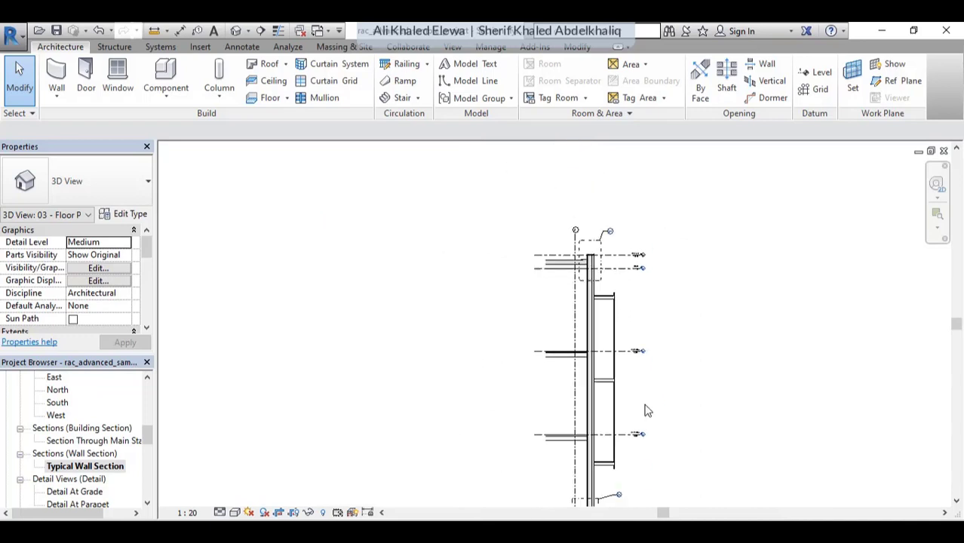
{"action": "scroll", "coordinate": [645, 410], "scroll_direction": "up", "scroll_amount": 1}
{"action": "scroll", "coordinate": [642, 400], "scroll_direction": "up", "scroll_amount": 1}
{"action": "scroll", "coordinate": [532, 382], "scroll_direction": "down", "scroll_amount": 1}
{"action": "scroll", "coordinate": [469, 387], "scroll_direction": "down", "scroll_amount": 1}
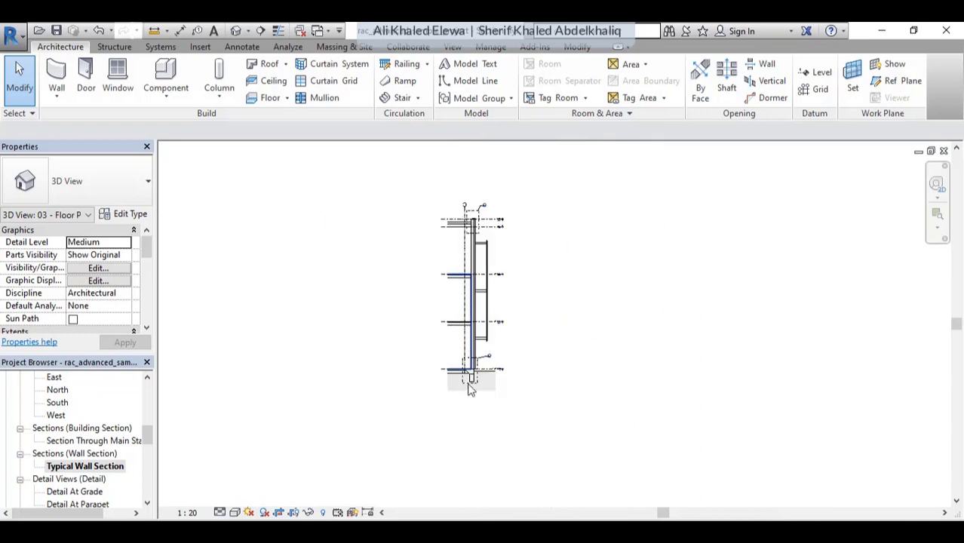
{"action": "scroll", "coordinate": [469, 387], "scroll_direction": "up", "scroll_amount": 2}
{"action": "scroll", "coordinate": [480, 397], "scroll_direction": "down", "scroll_amount": 1}
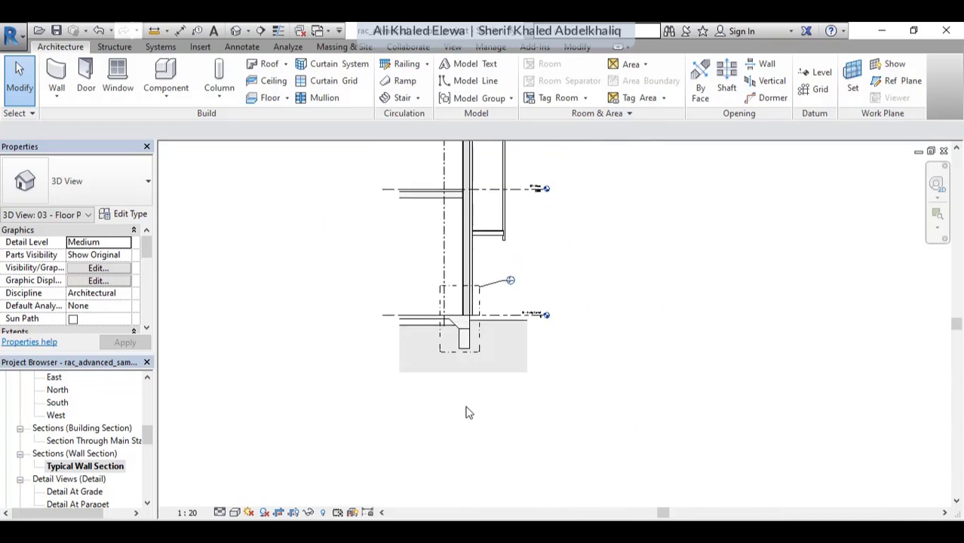
{"action": "scroll", "coordinate": [471, 377], "scroll_direction": "down", "scroll_amount": 2}
{"action": "scroll", "coordinate": [457, 213], "scroll_direction": "up", "scroll_amount": 1}
{"action": "scroll", "coordinate": [483, 287], "scroll_direction": "up", "scroll_amount": 1}
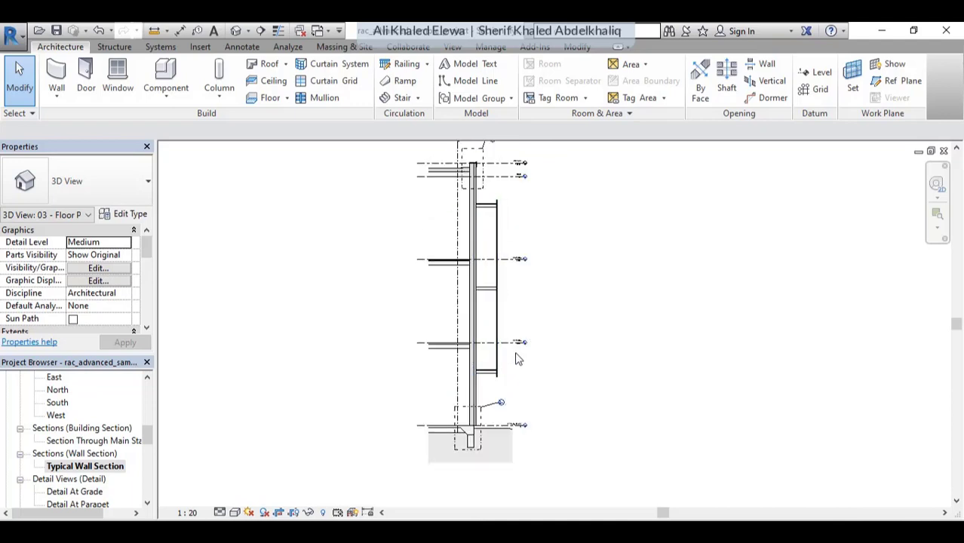
{"action": "scroll", "coordinate": [516, 359], "scroll_direction": "down", "scroll_amount": 1}
{"action": "scroll", "coordinate": [502, 285], "scroll_direction": "up", "scroll_amount": 1}
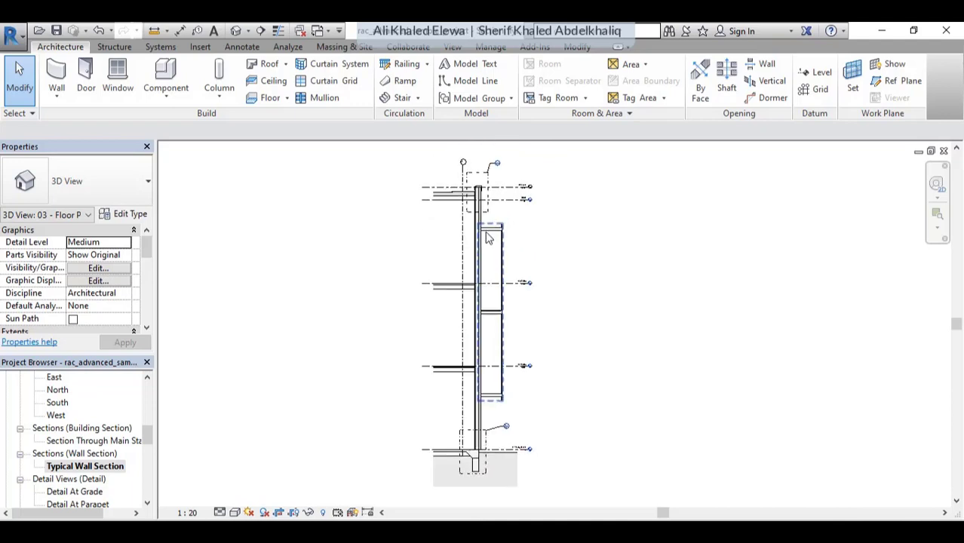
Open and zoom through the Detail At Grade and Detail At Parapet views
{"action": "double_click", "coordinate": [73, 492]}
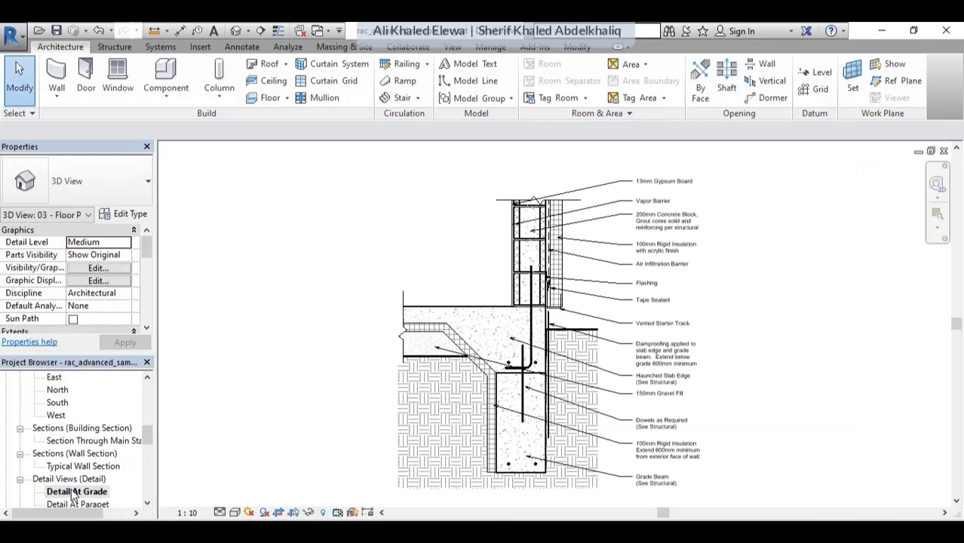
{"action": "scroll", "coordinate": [74, 487], "scroll_direction": "down", "scroll_amount": 1}
{"action": "scroll", "coordinate": [78, 473], "scroll_direction": "down", "scroll_amount": 1}
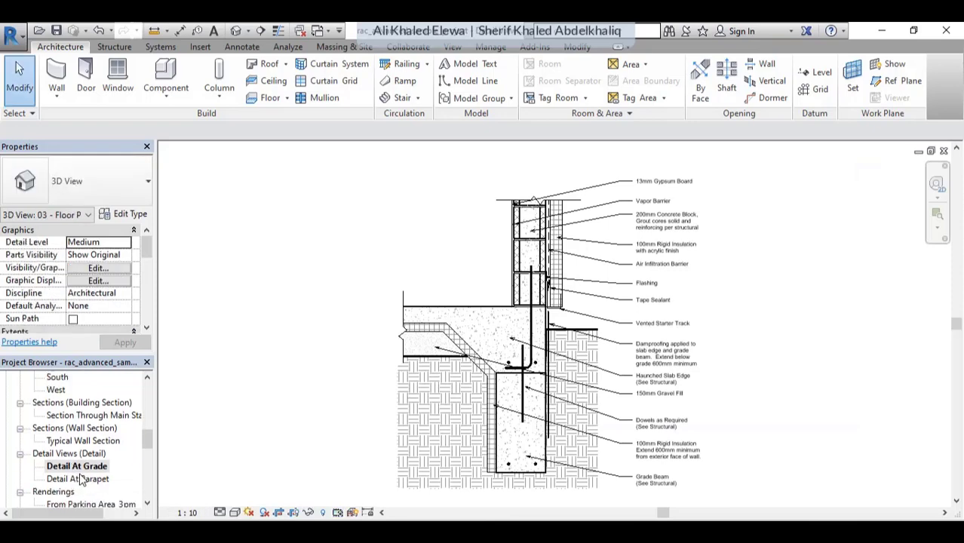
{"action": "double_click", "coordinate": [82, 480]}
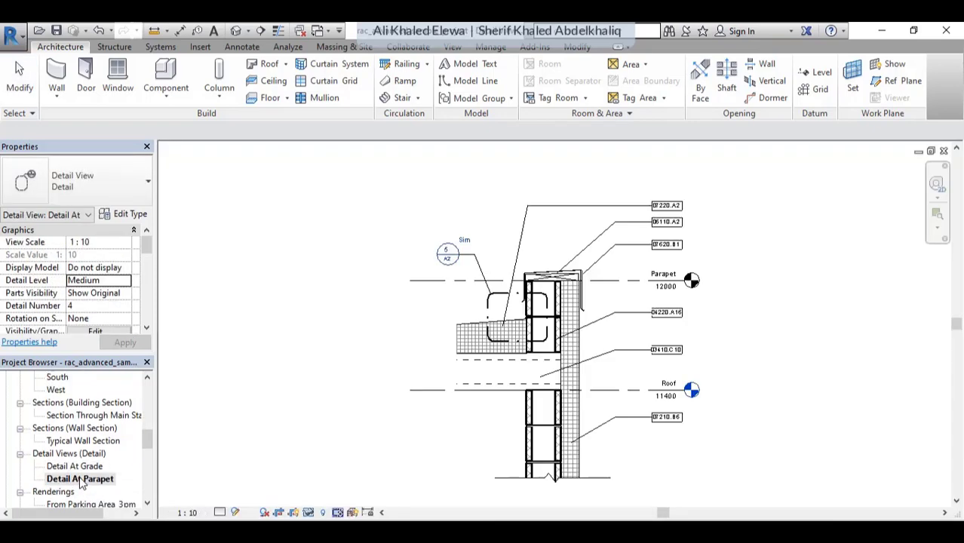
{"action": "scroll", "coordinate": [82, 483], "scroll_direction": "down", "scroll_amount": 1}
{"action": "scroll", "coordinate": [81, 482], "scroll_direction": "down", "scroll_amount": 2}
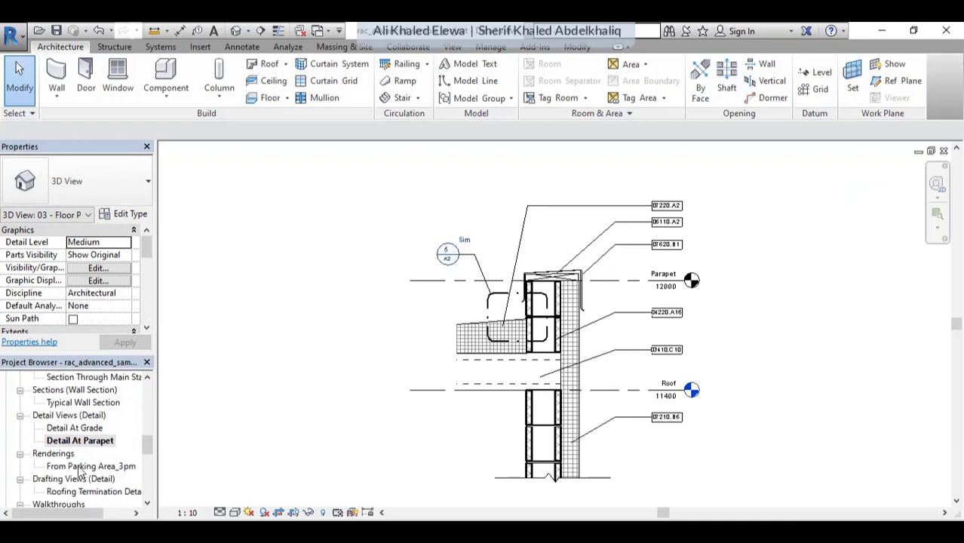
Open the From Parking Area_3pm rendering, then highlight Roofing Termination Detail under Drafting Views
{"action": "double_click", "coordinate": [80, 466]}
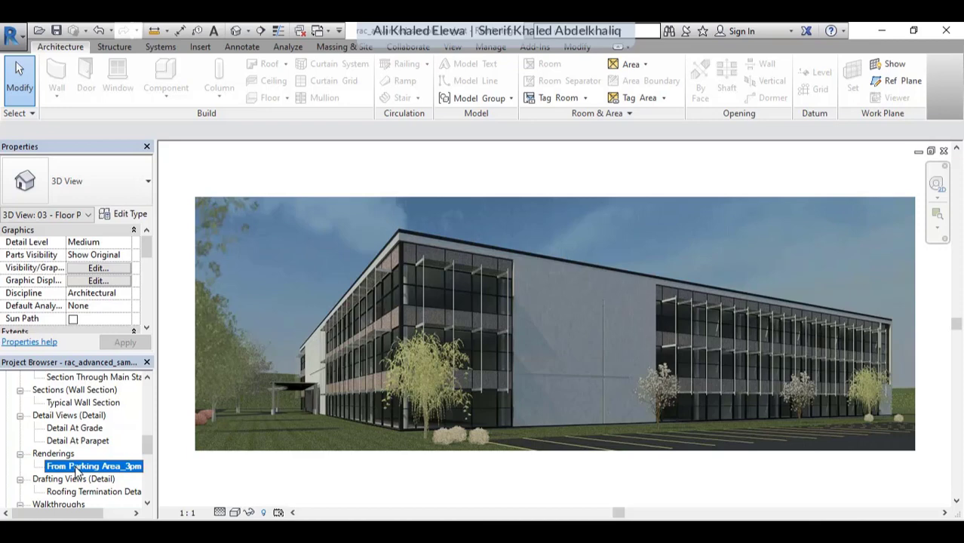
{"action": "left_click", "coordinate": [82, 479]}
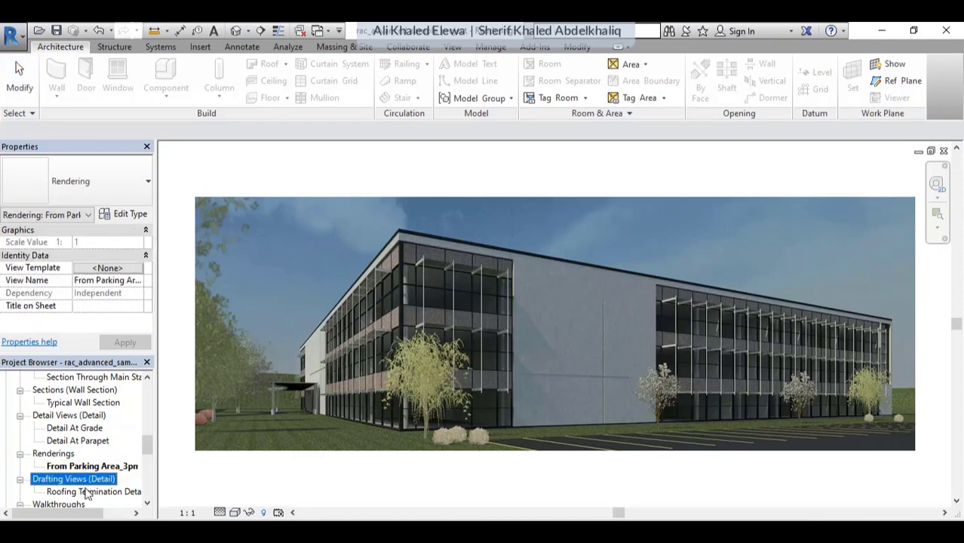
{"action": "left_click", "coordinate": [87, 492]}
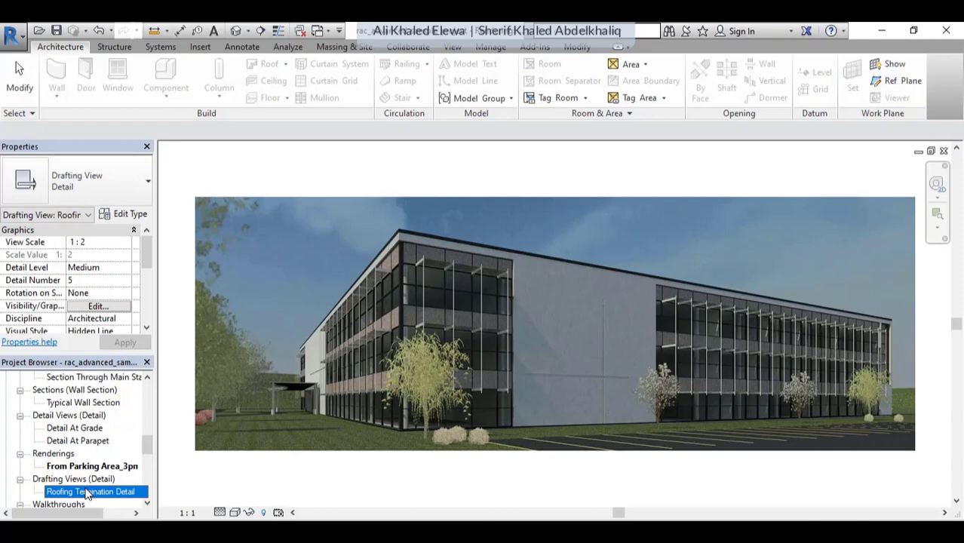
Open the Roofing Termination Detail drafting view and zoom around it
{"action": "double_click", "coordinate": [87, 492]}
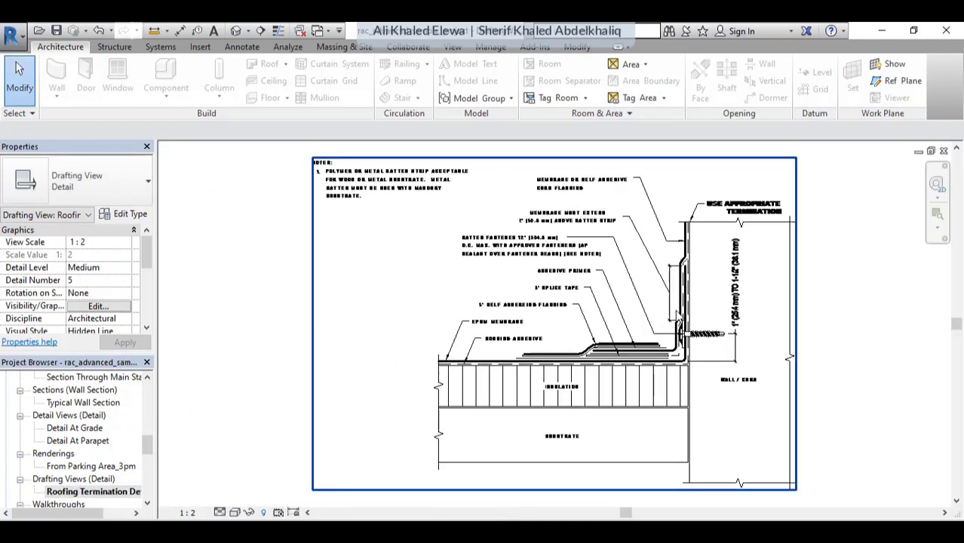
{"action": "scroll", "coordinate": [677, 315], "scroll_direction": "up", "scroll_amount": 2}
{"action": "scroll", "coordinate": [677, 316], "scroll_direction": "up", "scroll_amount": 1}
{"action": "scroll", "coordinate": [677, 316], "scroll_direction": "down", "scroll_amount": 5}
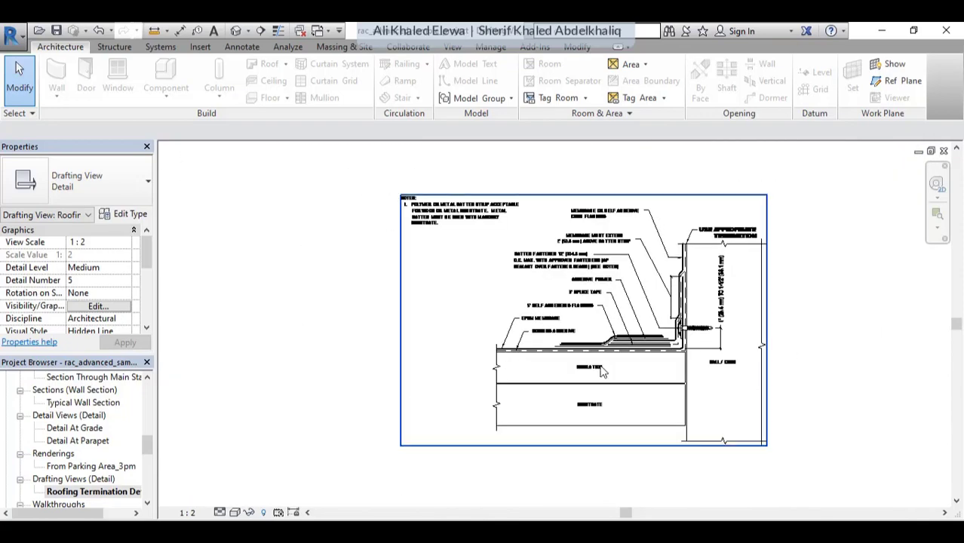
{"action": "scroll", "coordinate": [604, 371], "scroll_direction": "up", "scroll_amount": 4}
{"action": "scroll", "coordinate": [604, 371], "scroll_direction": "down", "scroll_amount": 3}
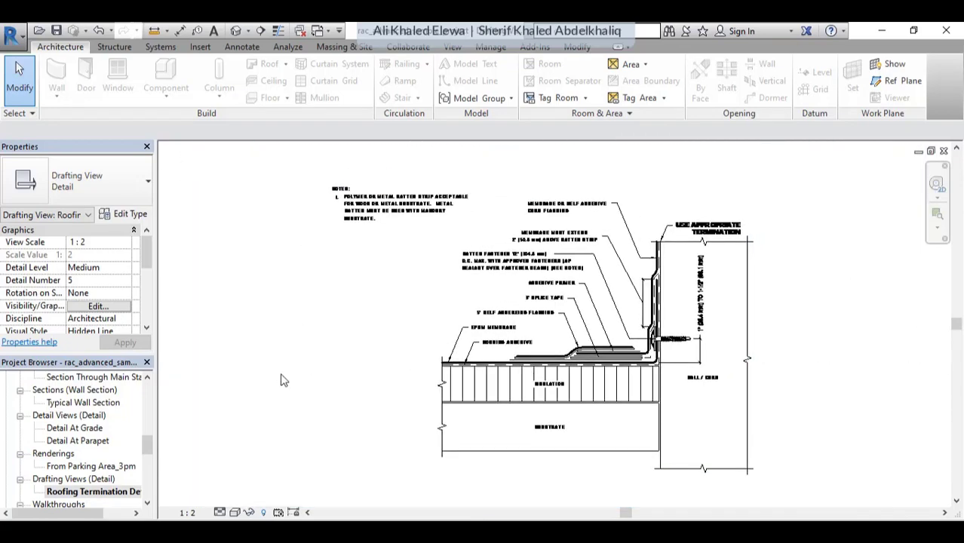
Highlight the Fly into Building walkthrough in the Project Browser
{"action": "left_click", "coordinate": [61, 480]}
{"action": "scroll", "coordinate": [64, 473], "scroll_direction": "down", "scroll_amount": 1}
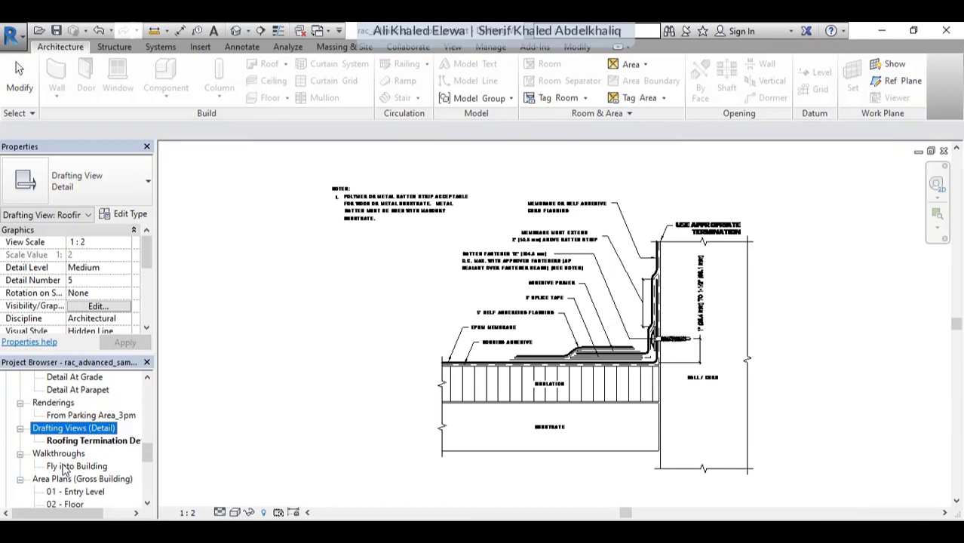
{"action": "left_click", "coordinate": [65, 468]}
Open the Fly into Building walkthrough and the 01 - Entry Level area plan
{"action": "double_click", "coordinate": [65, 467]}
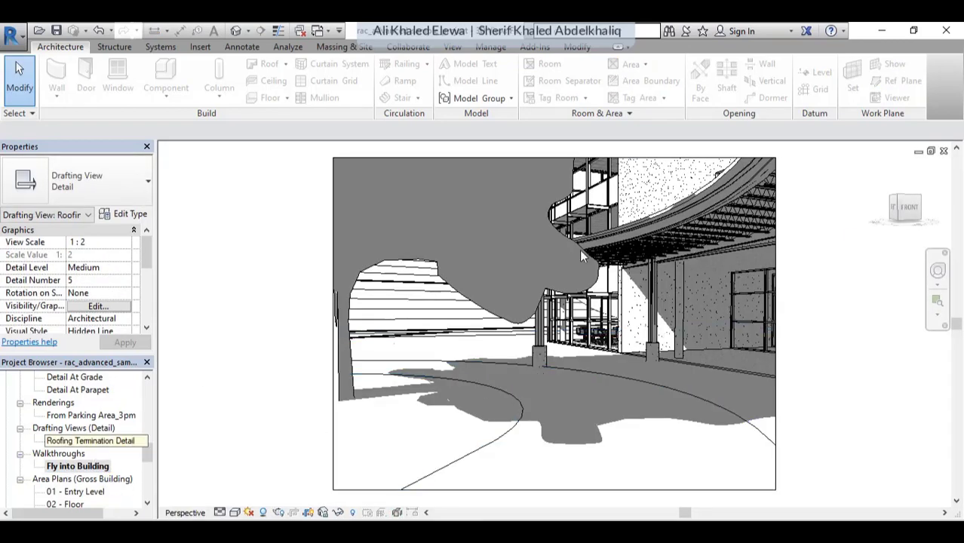
{"action": "double_click", "coordinate": [68, 491]}
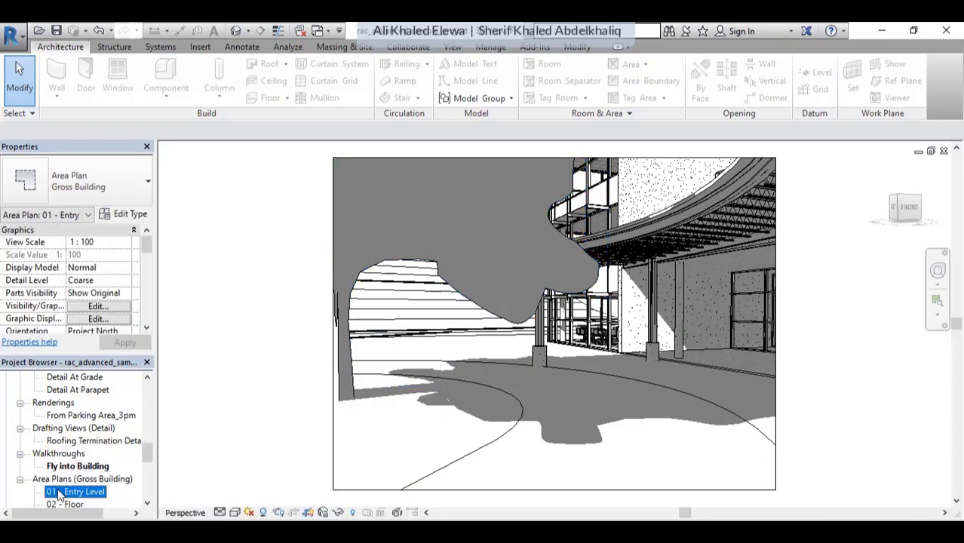
{"action": "left_click", "coordinate": [113, 441]}
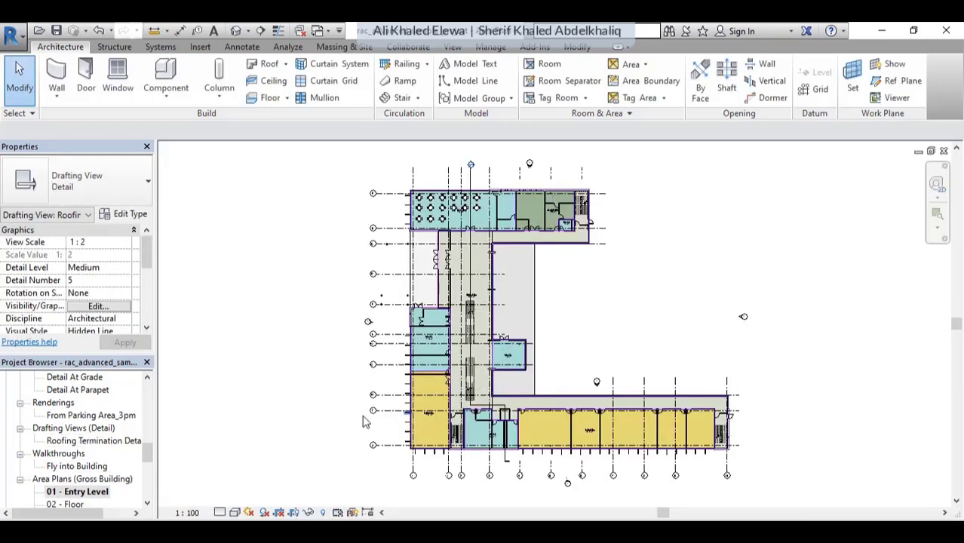
{"action": "left_click_drag", "start_coordinate": [147, 459], "coordinate": [147, 472]}
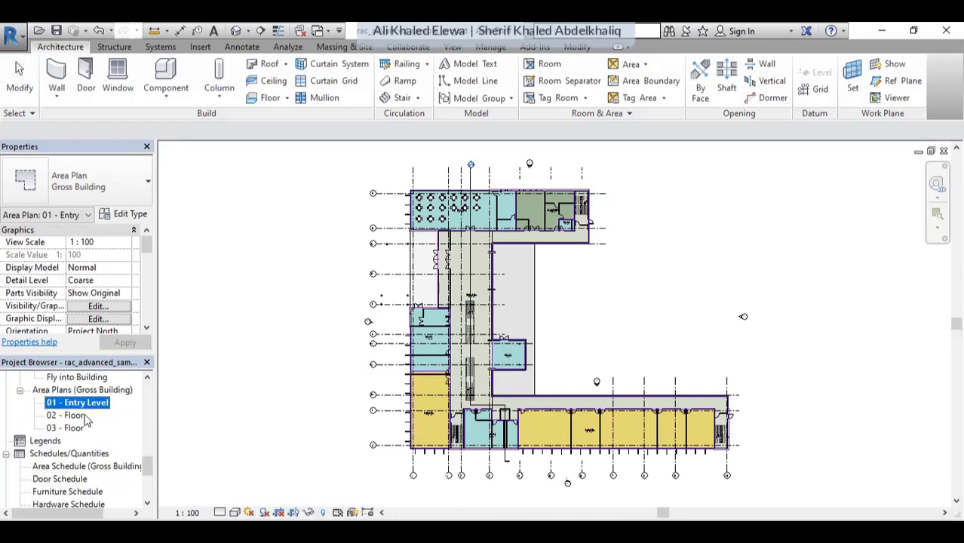
Open the 02 - Floor and 03 - Floor area plans
{"action": "left_click", "coordinate": [77, 417]}
{"action": "double_click", "coordinate": [77, 420]}
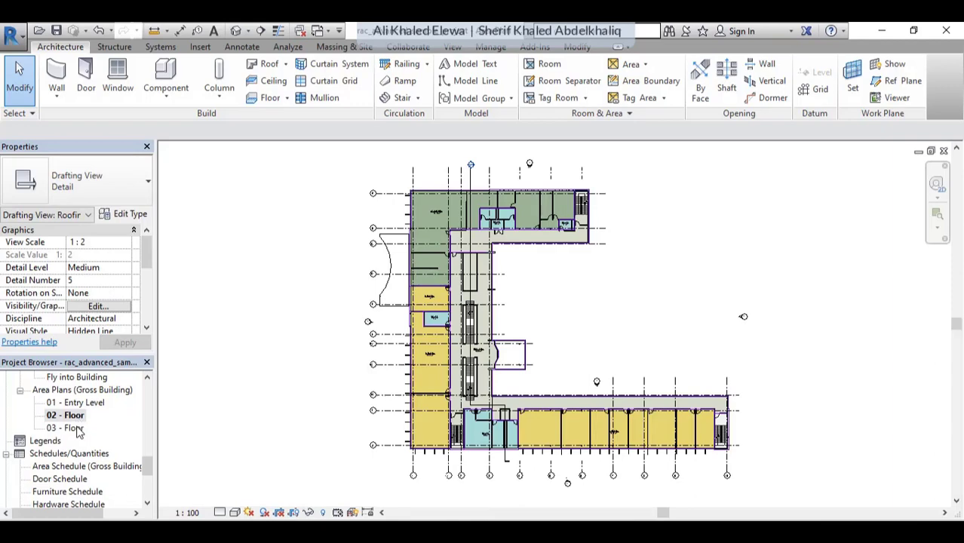
{"action": "double_click", "coordinate": [79, 429]}
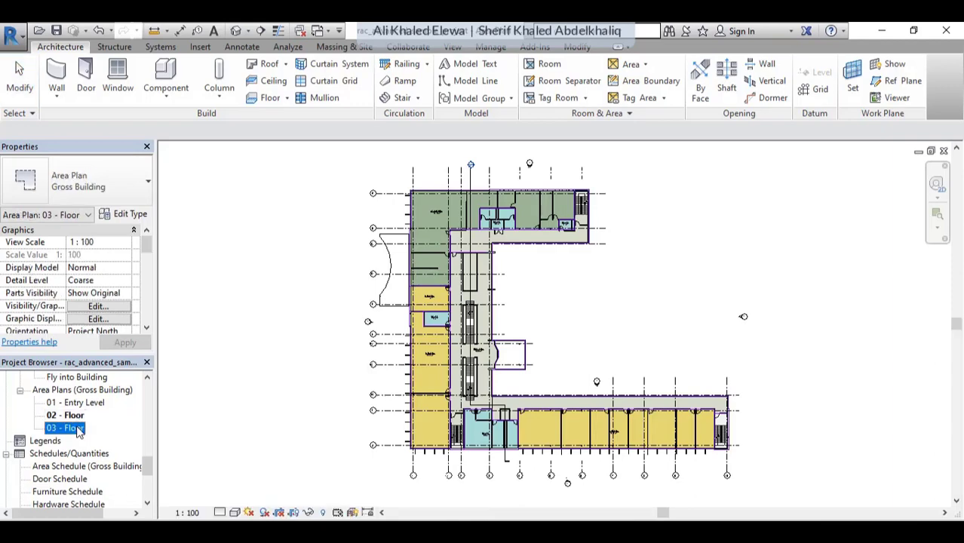
Open the Area Schedule (Gross Building), totalling 5011 m²
{"action": "left_click", "coordinate": [59, 466]}
{"action": "key", "text": "Left"}
{"action": "key", "text": "Left"}
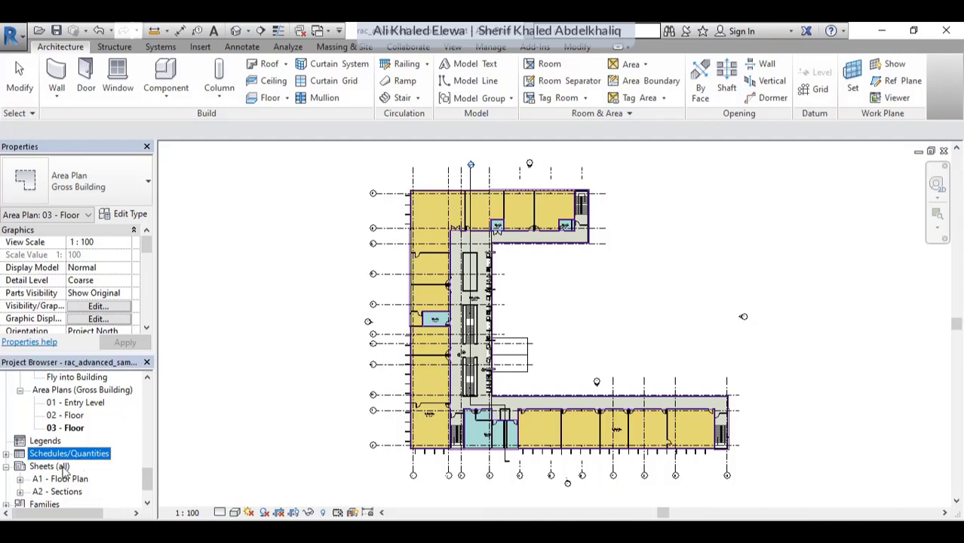
{"action": "key", "text": "Right"}
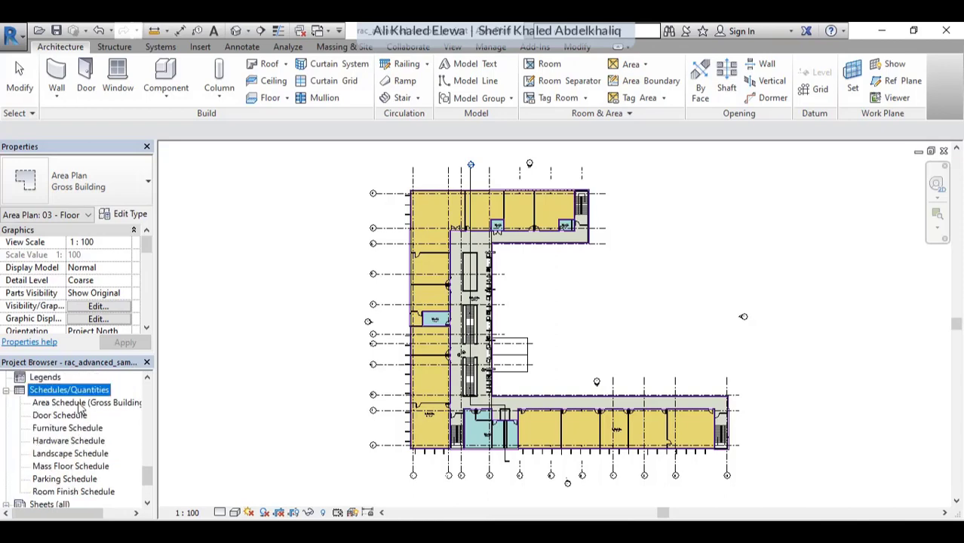
{"action": "left_click", "coordinate": [89, 408]}
{"action": "double_click", "coordinate": [88, 407]}
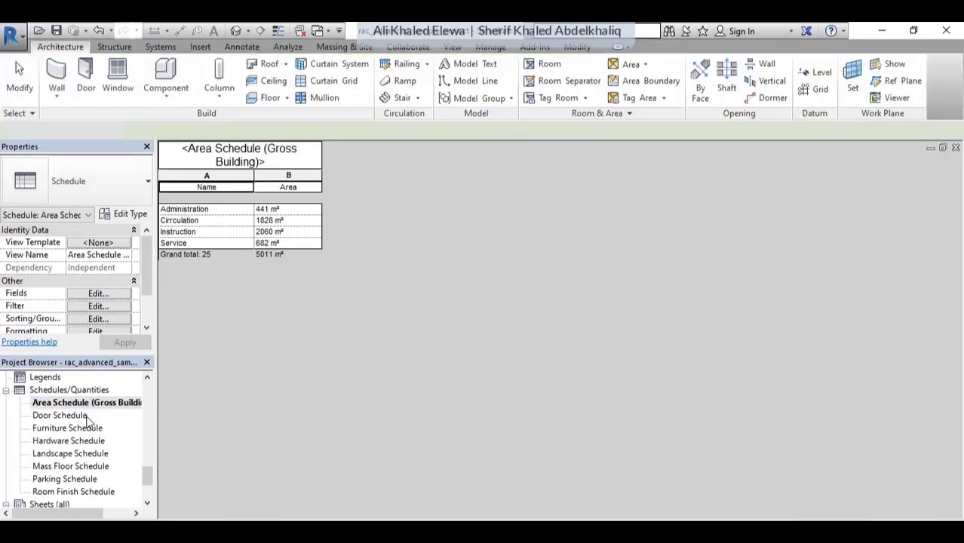
Open the Door, Furniture, Hardware and Landscape schedules in turn
{"action": "double_click", "coordinate": [85, 416]}
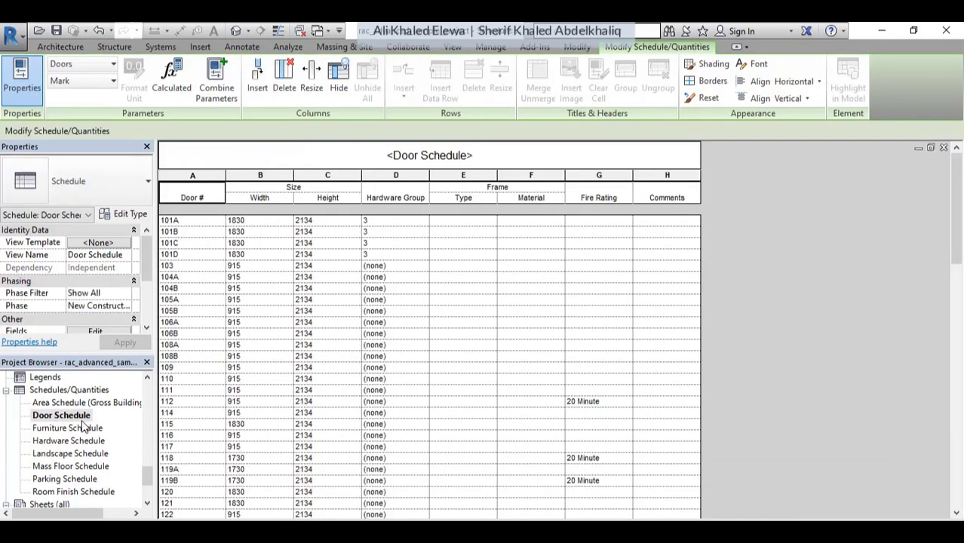
{"action": "double_click", "coordinate": [76, 429]}
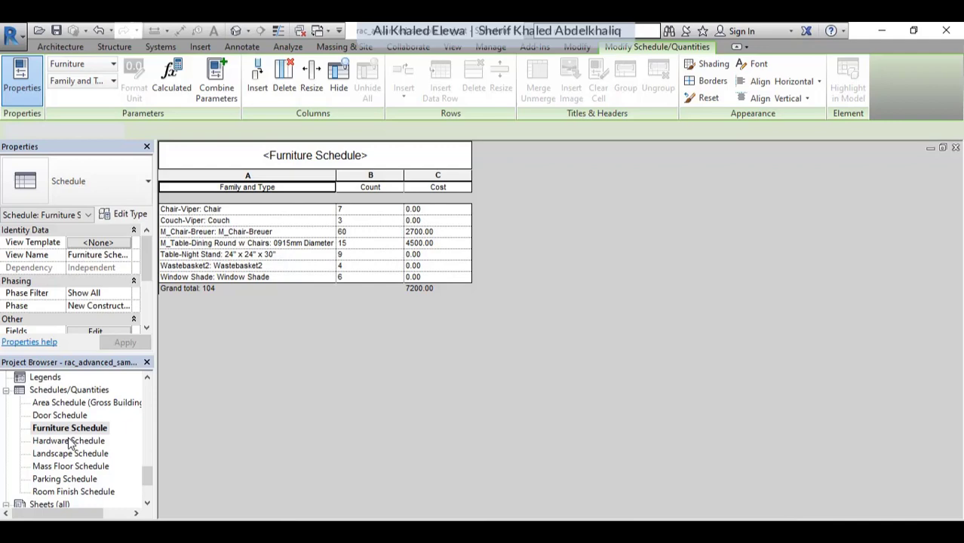
{"action": "double_click", "coordinate": [69, 441]}
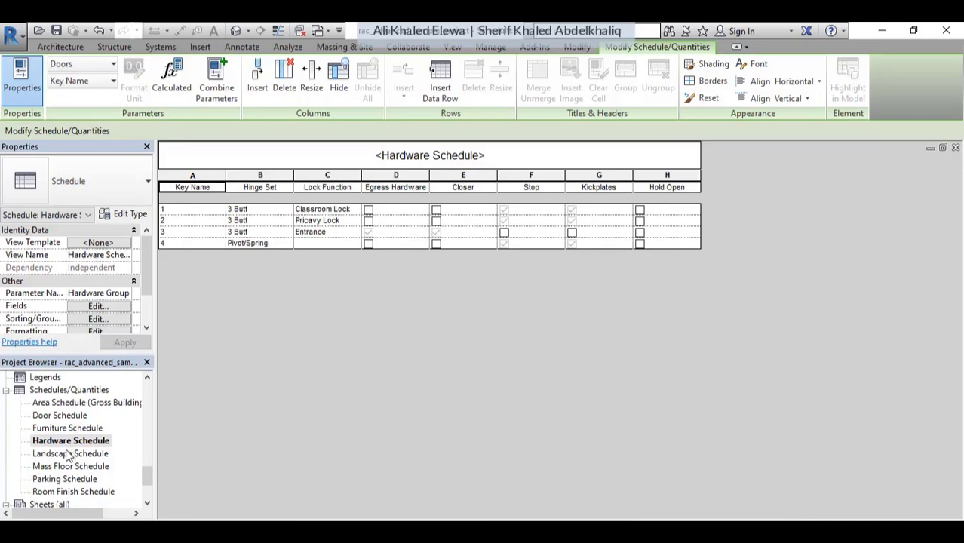
{"action": "double_click", "coordinate": [66, 455]}
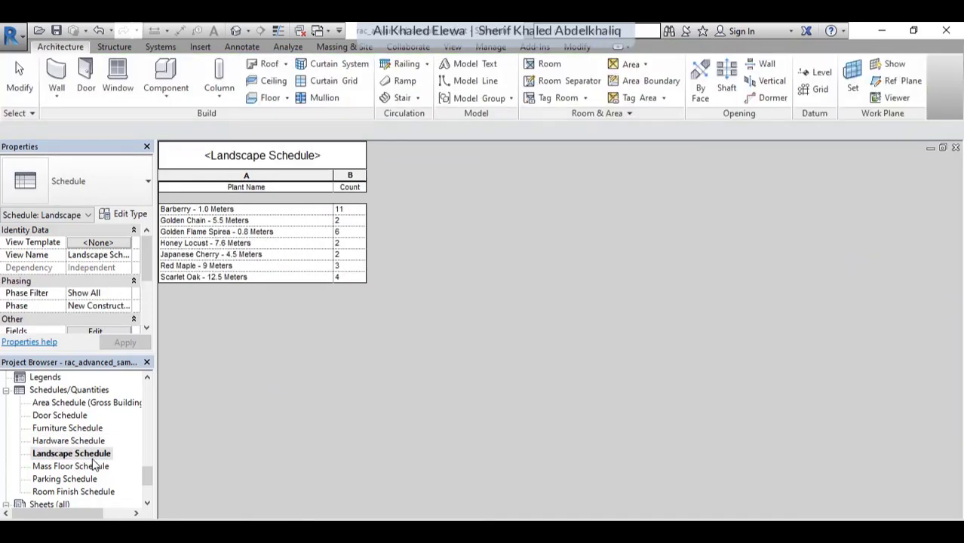
Open the Mass Floor, Parking and Room Finish schedules, then the A1 - Floor Plan sheet
{"action": "left_click", "coordinate": [55, 469]}
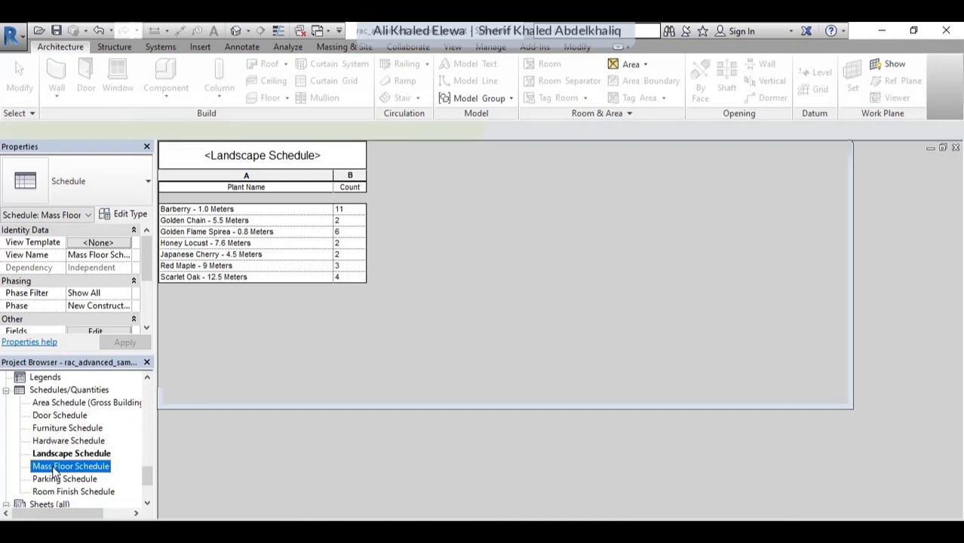
{"action": "double_click", "coordinate": [56, 468]}
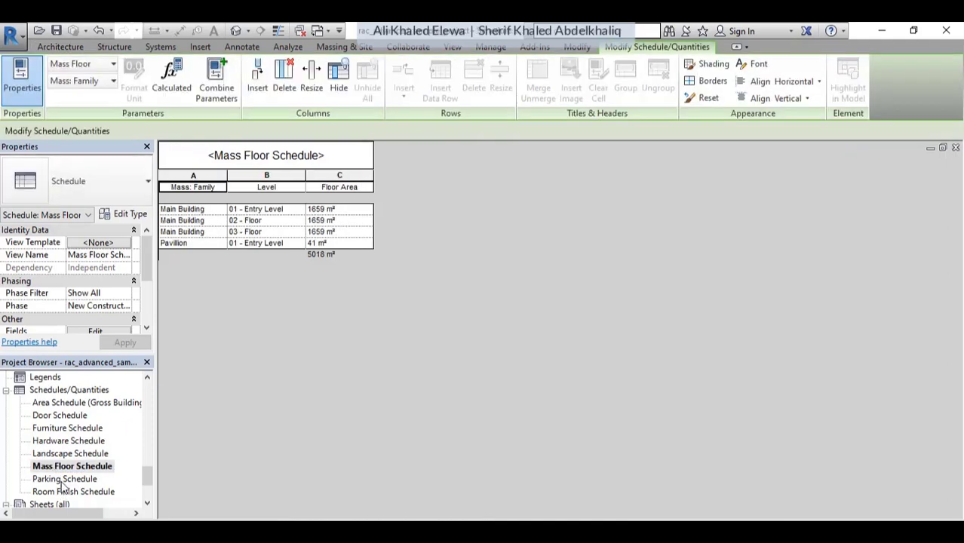
{"action": "double_click", "coordinate": [65, 480]}
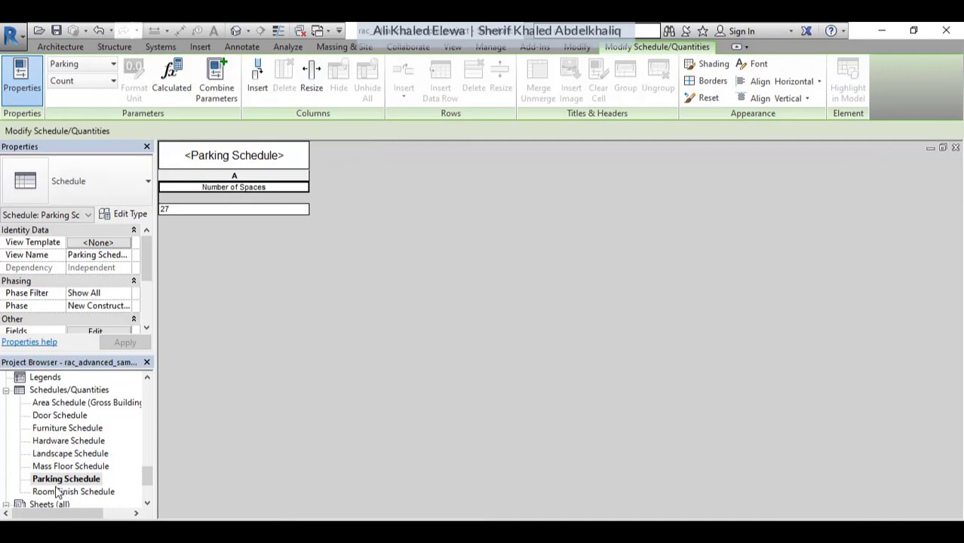
{"action": "double_click", "coordinate": [66, 491]}
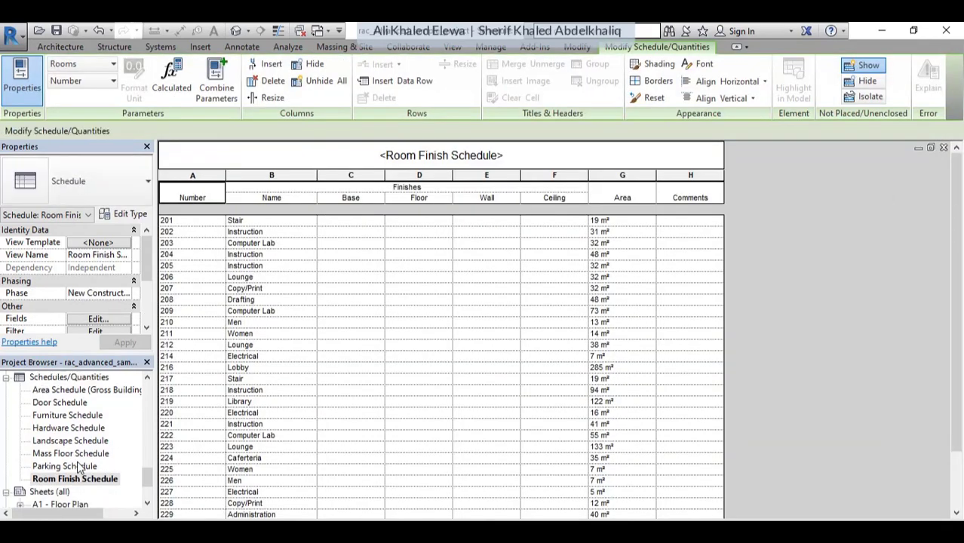
{"action": "scroll", "coordinate": [80, 468], "scroll_direction": "down", "scroll_amount": 2}
{"action": "scroll", "coordinate": [79, 467], "scroll_direction": "down", "scroll_amount": 2}
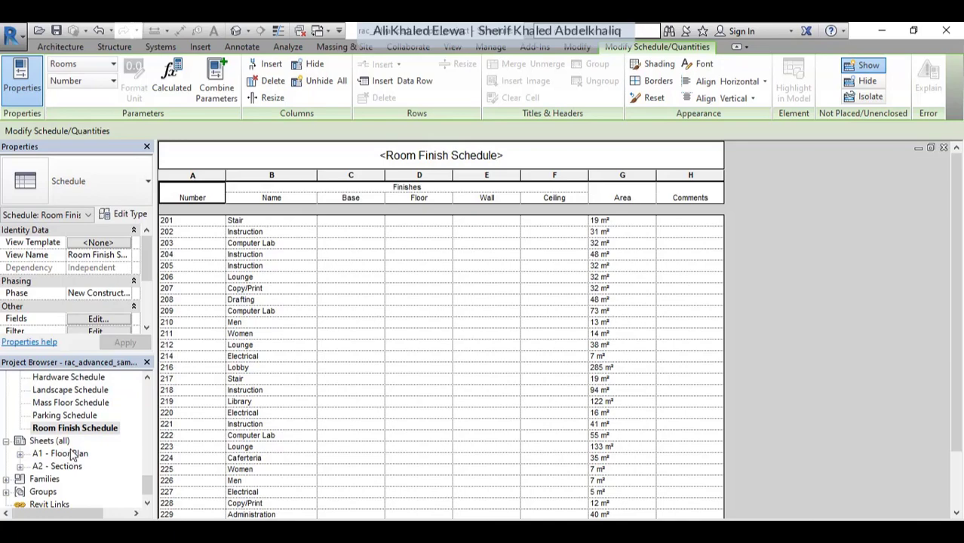
{"action": "double_click", "coordinate": [73, 453]}
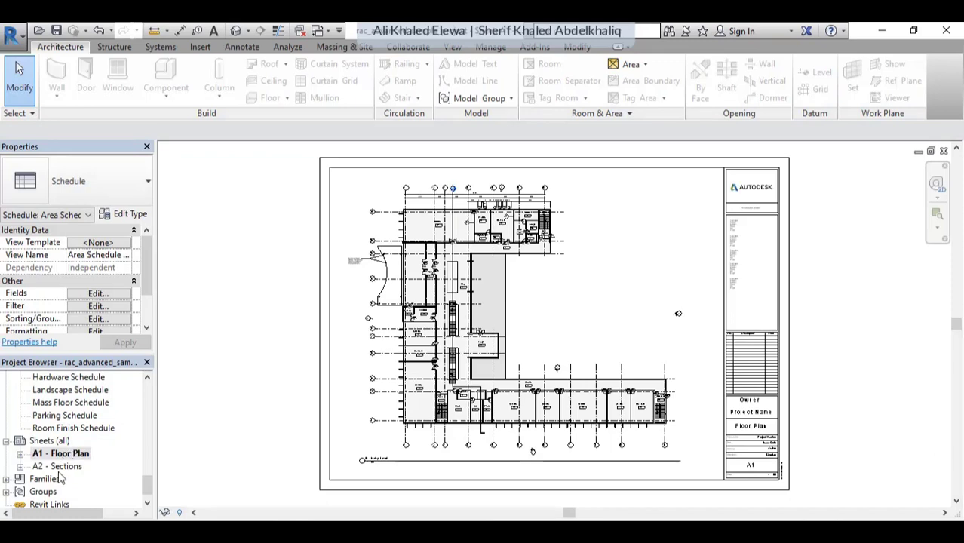
Open the A2 - Sections sheet, then return to the default {3D} view of the building
{"action": "double_click", "coordinate": [60, 467]}
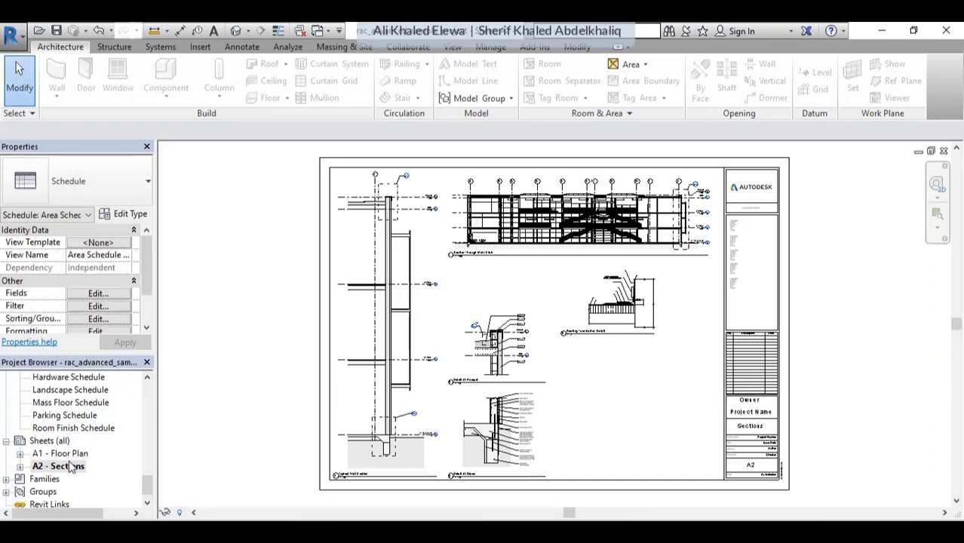
{"action": "scroll", "coordinate": [71, 468], "scroll_direction": "down", "scroll_amount": 1}
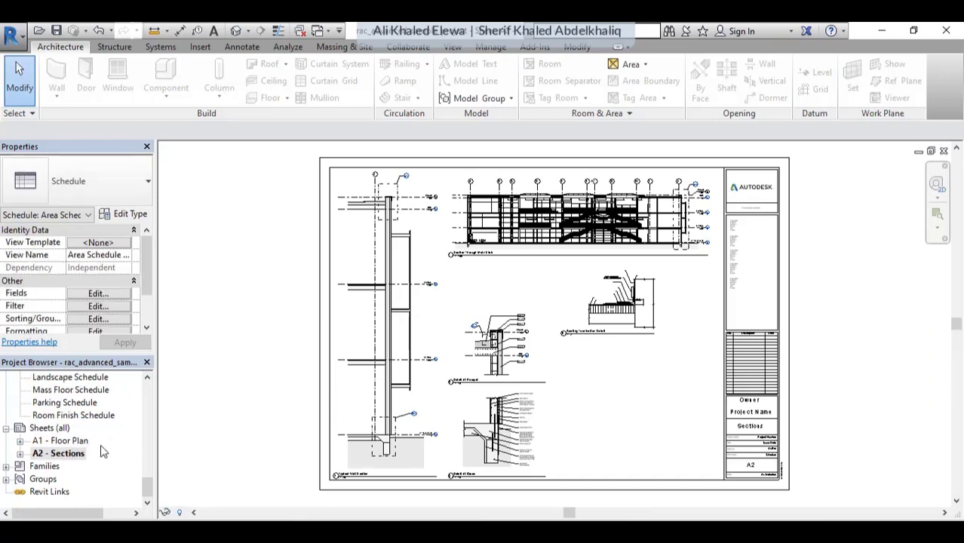
{"action": "scroll", "coordinate": [101, 448], "scroll_direction": "up", "scroll_amount": 3}
{"action": "scroll", "coordinate": [102, 448], "scroll_direction": "up", "scroll_amount": 3}
{"action": "scroll", "coordinate": [113, 445], "scroll_direction": "up", "scroll_amount": 3}
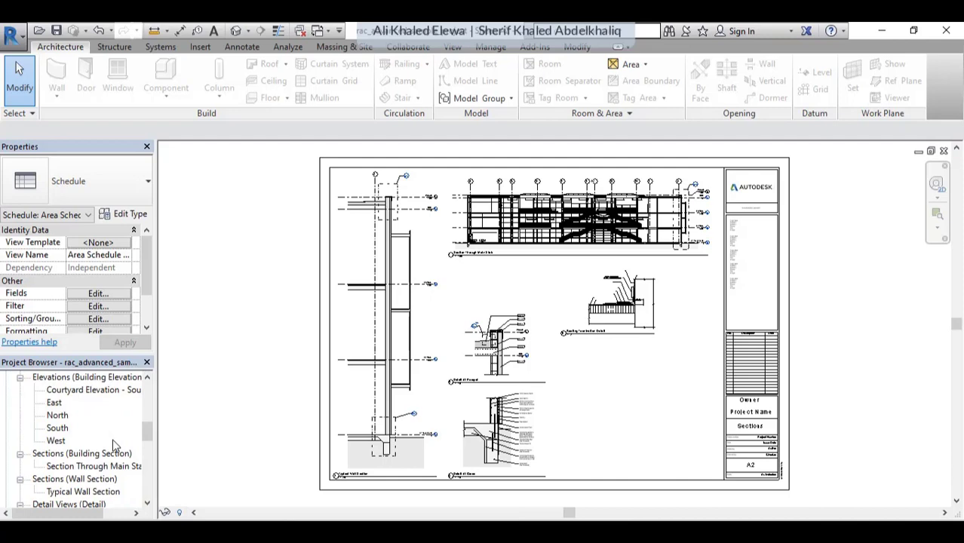
{"action": "scroll", "coordinate": [113, 445], "scroll_direction": "up", "scroll_amount": 2}
{"action": "scroll", "coordinate": [114, 445], "scroll_direction": "up", "scroll_amount": 3}
{"action": "scroll", "coordinate": [114, 446], "scroll_direction": "up", "scroll_amount": 3}
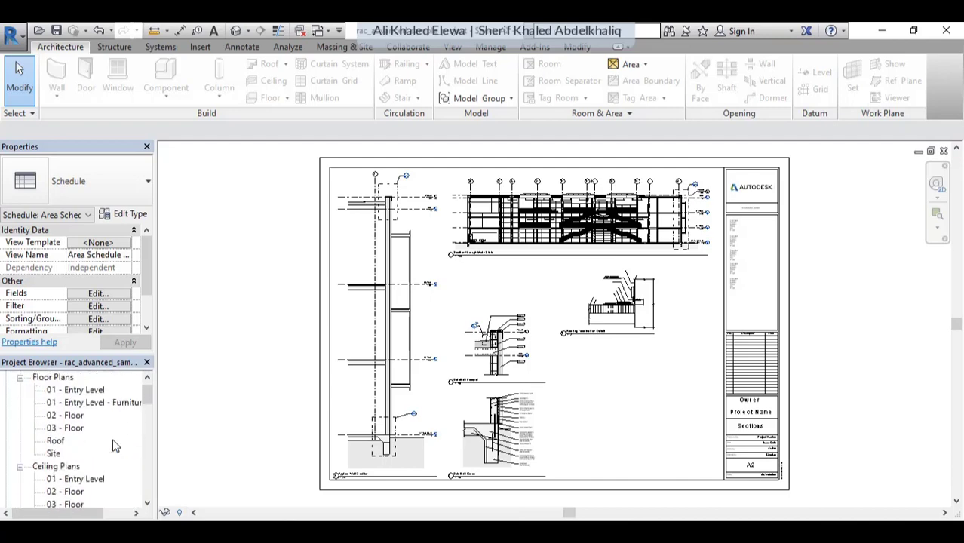
{"action": "scroll", "coordinate": [114, 445], "scroll_direction": "up", "scroll_amount": 1}
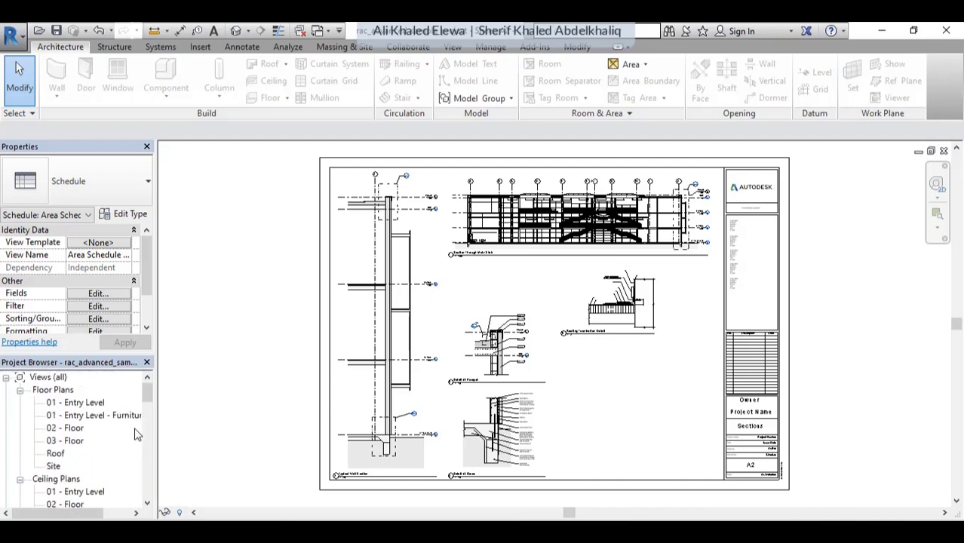
{"action": "left_click", "coordinate": [239, 32]}
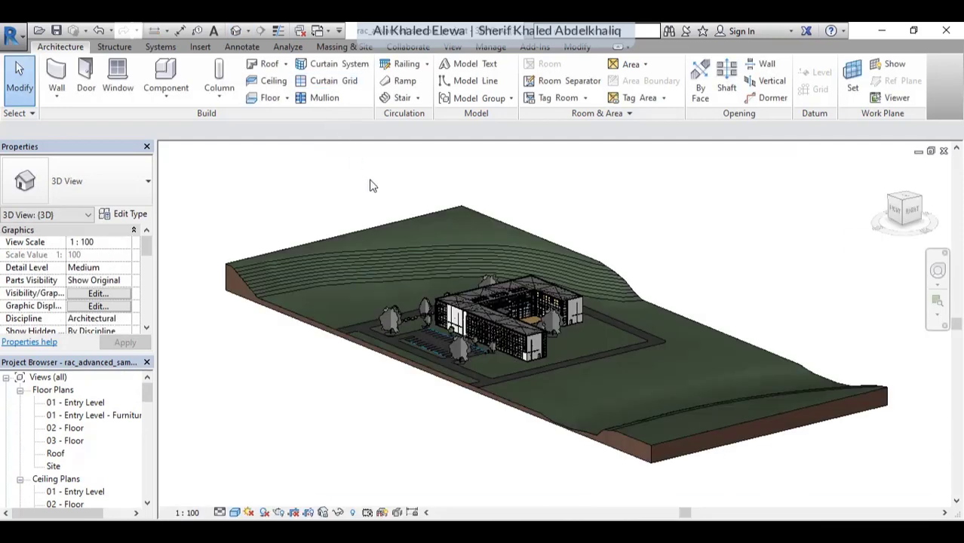
Tile every open 3D view, schedule, sheet and plan using the WT shortcut
{"action": "key", "text": "w"}
{"action": "key", "text": "t"}
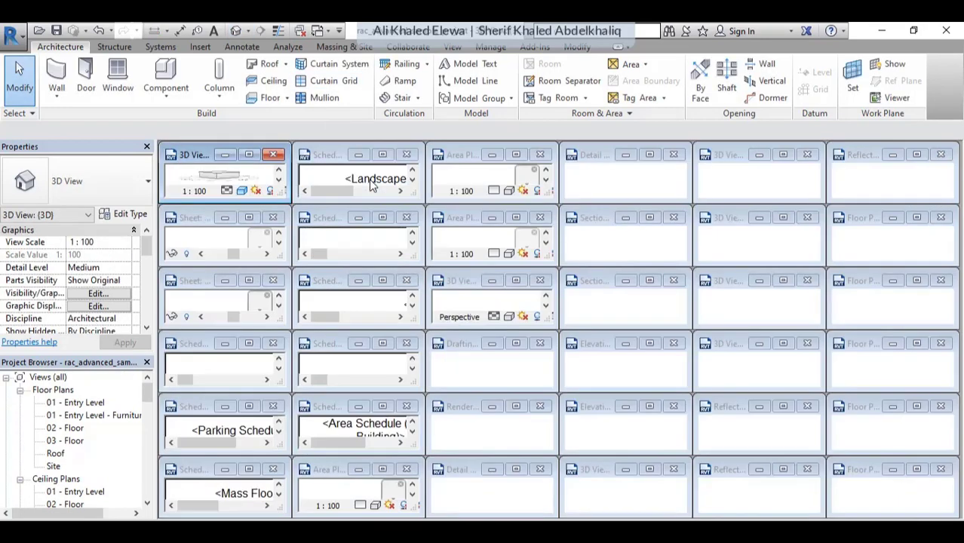